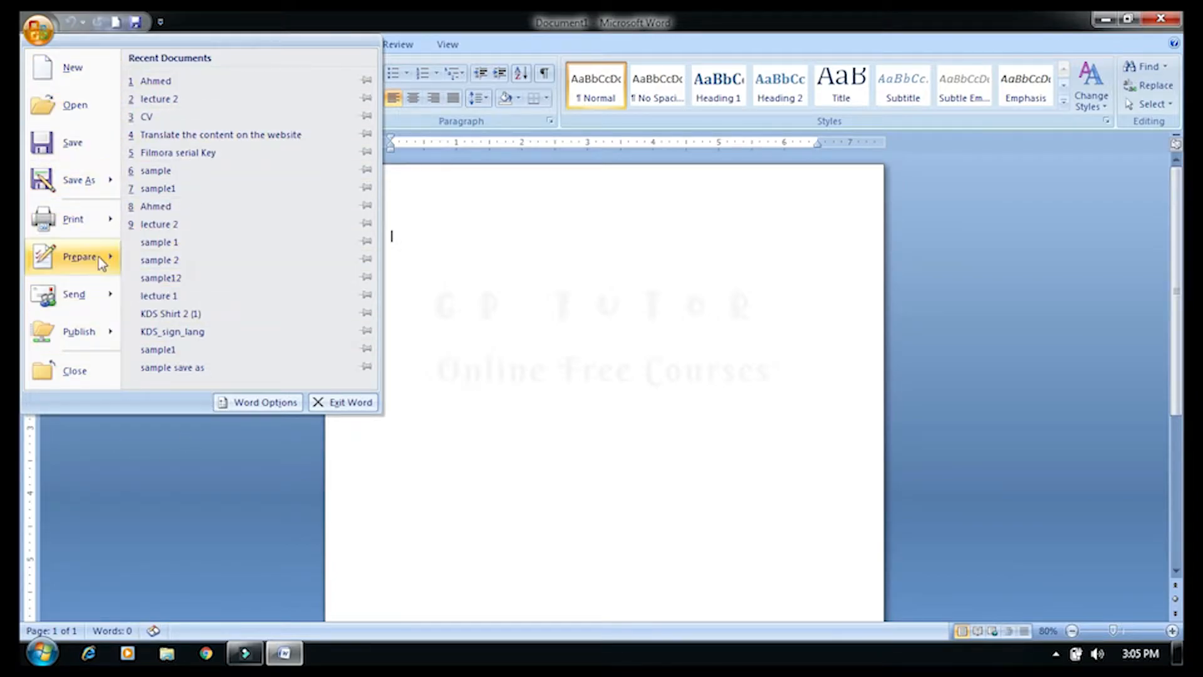
Review the commands for printing, preparing and sending the document, including the access choices under Restrict Permission
mouse_move(111, 262)
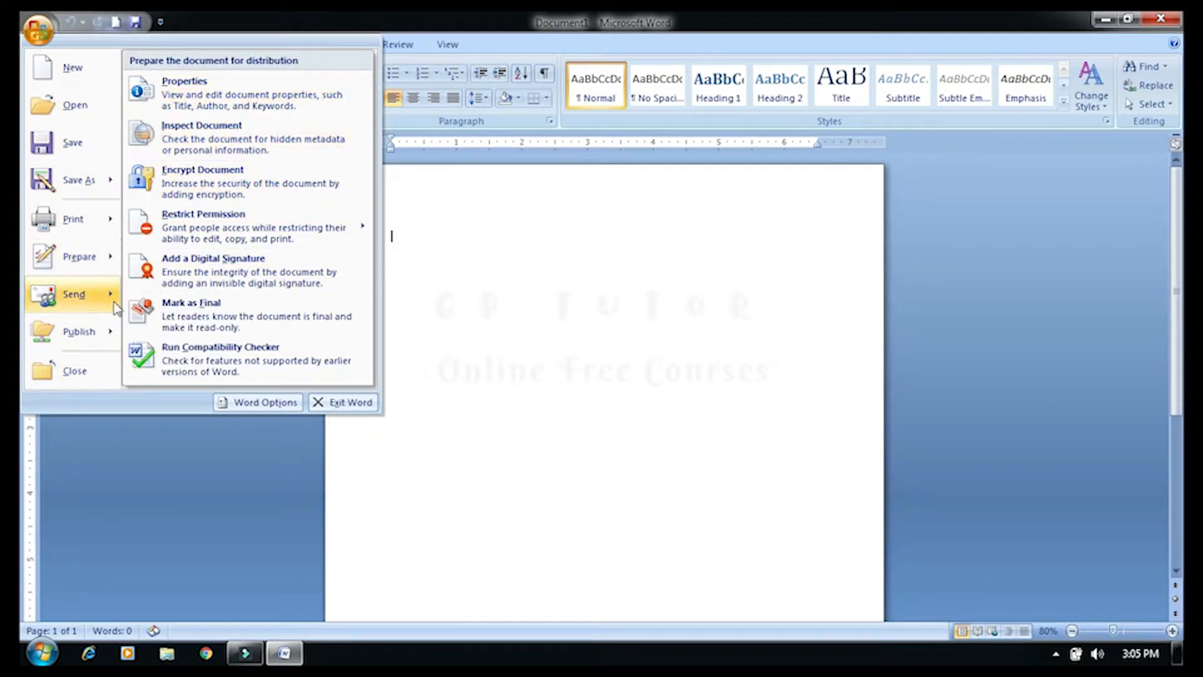
mouse_move(114, 303)
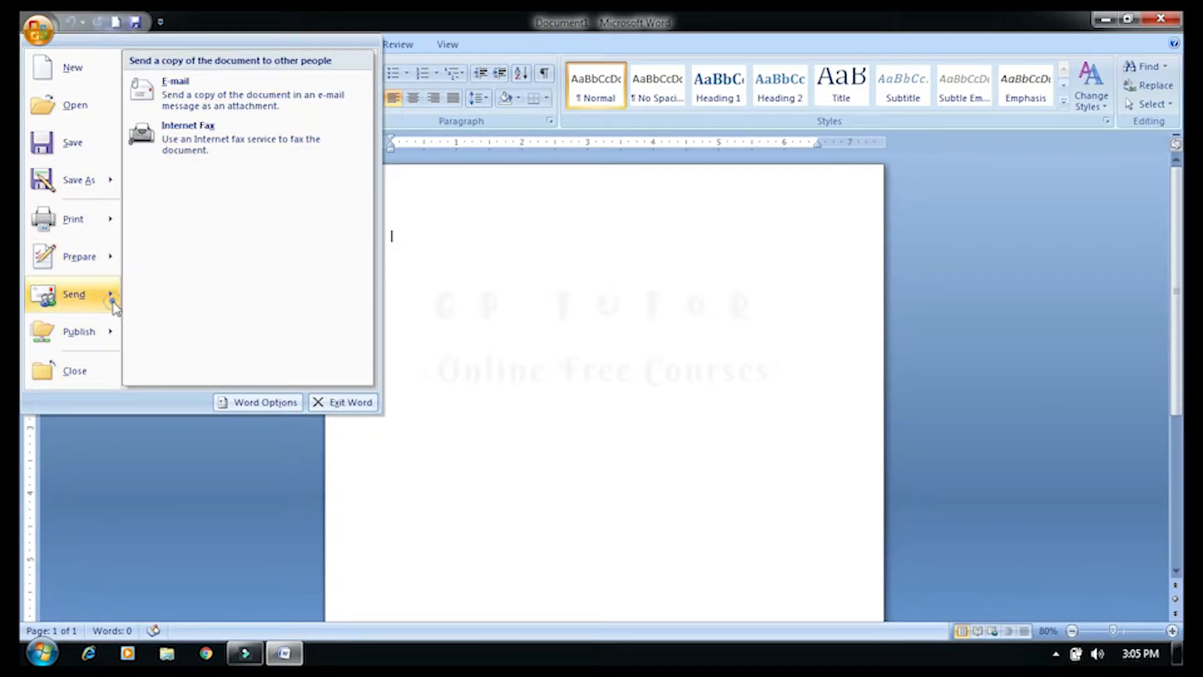
click(110, 255)
click(111, 219)
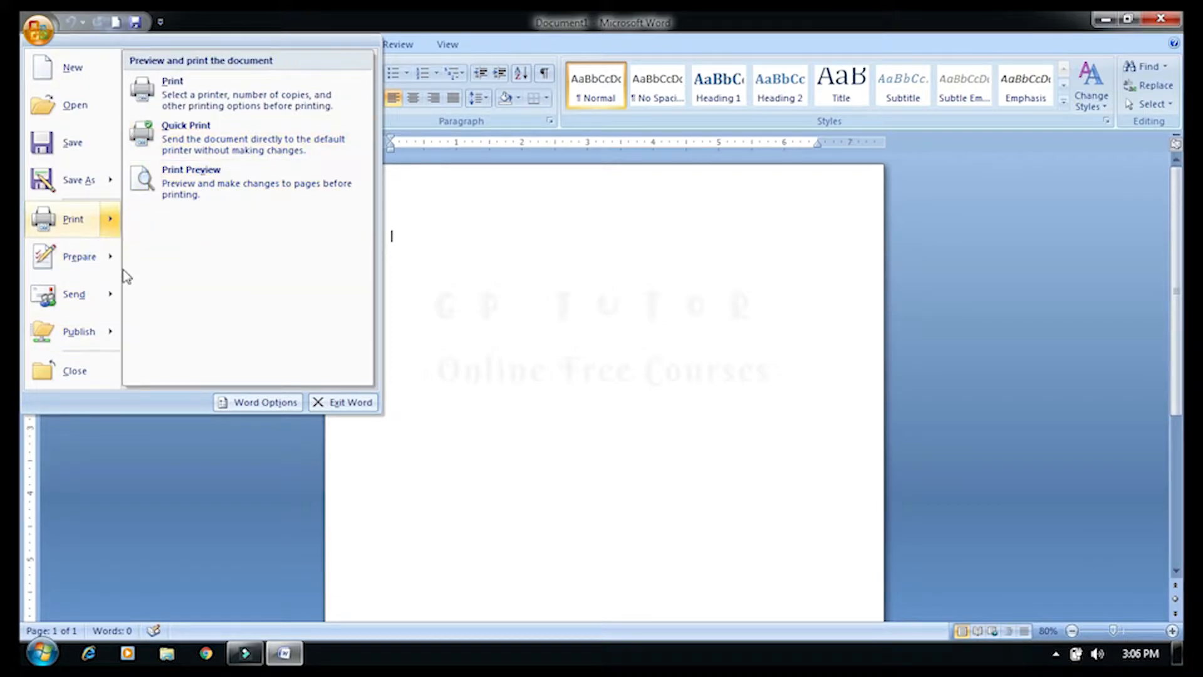
click(110, 256)
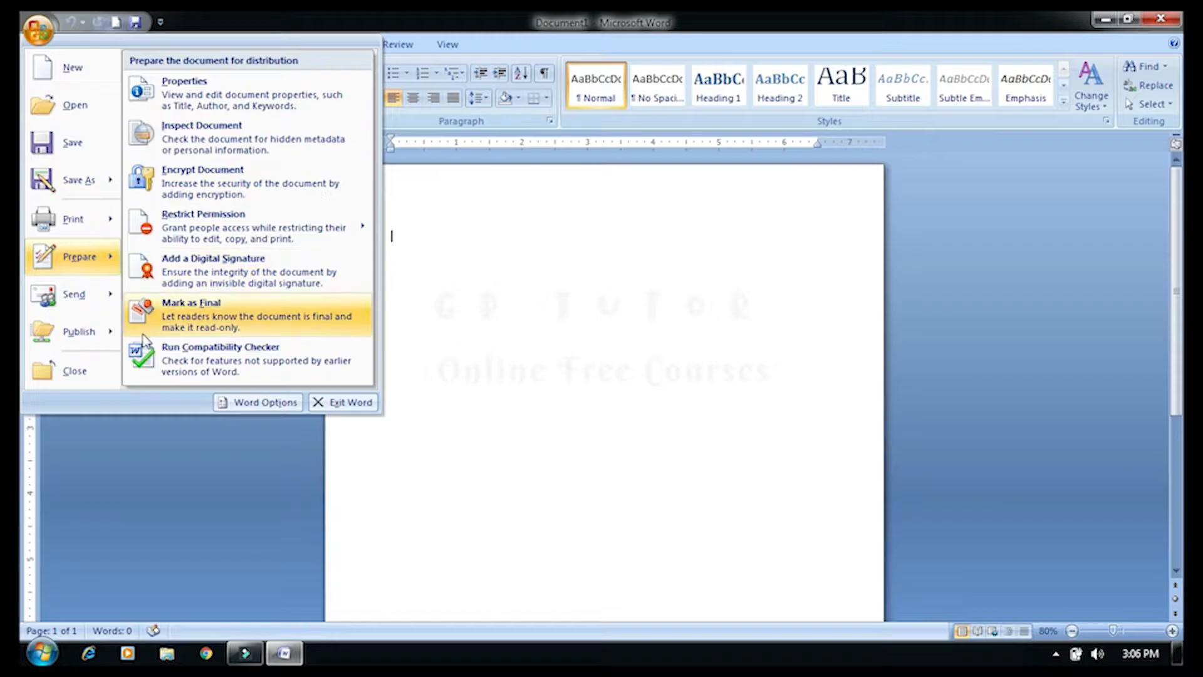
click(108, 290)
click(112, 262)
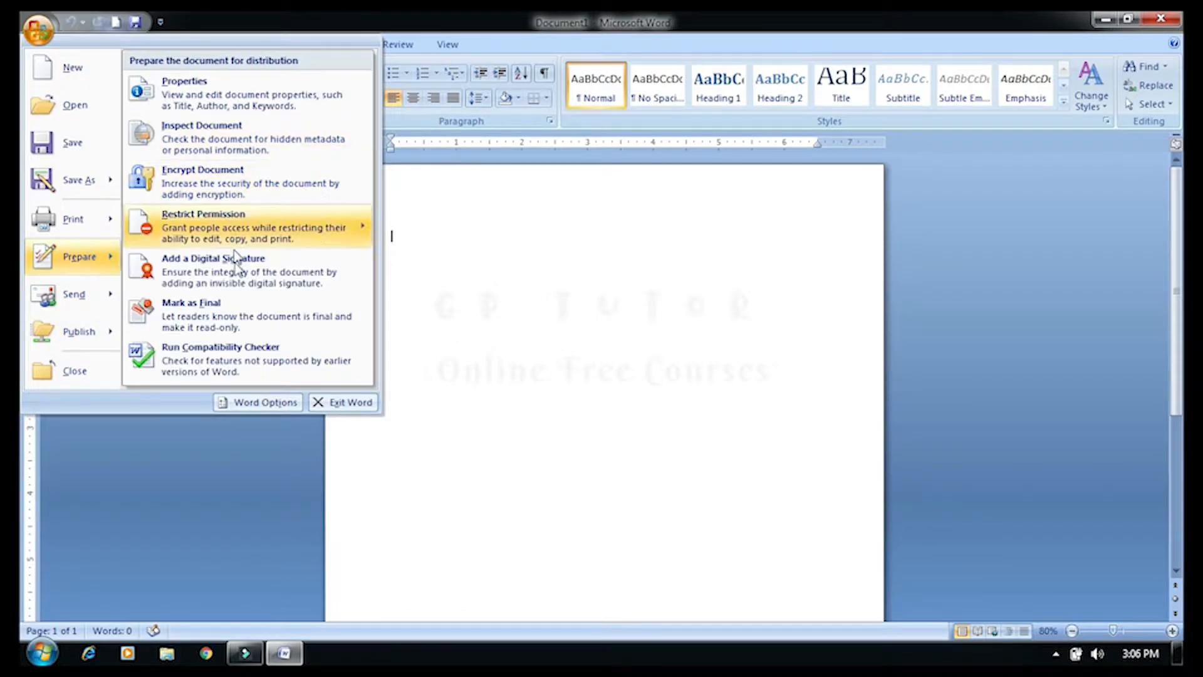
click(108, 293)
click(109, 261)
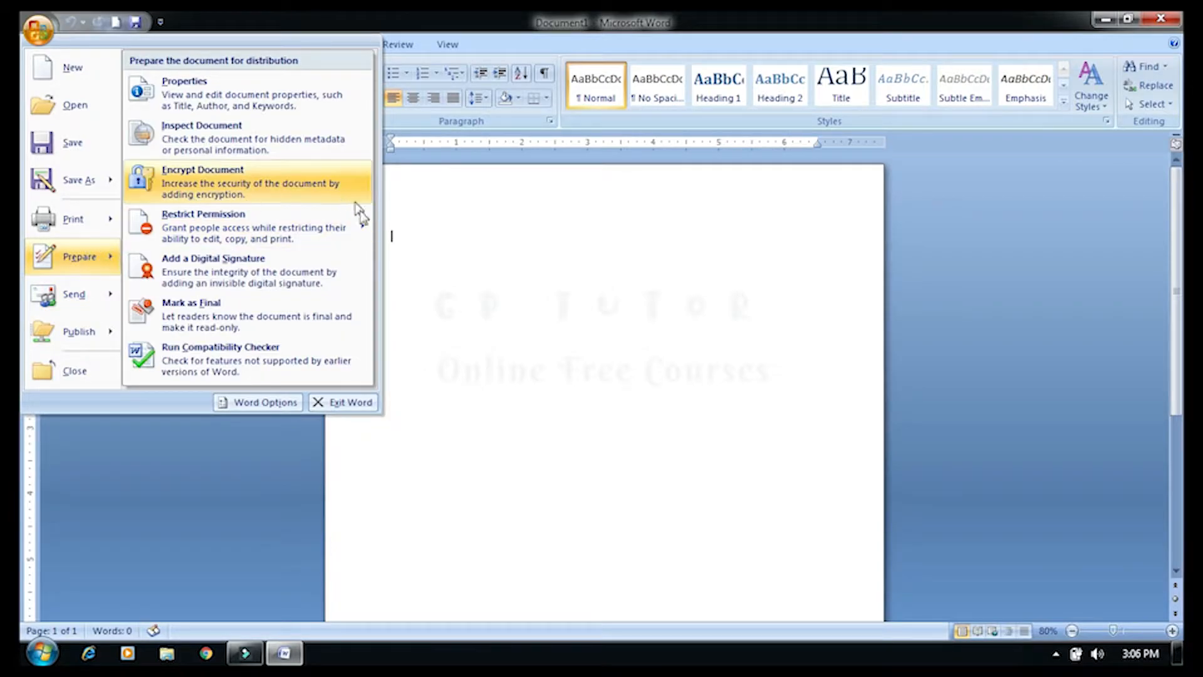
mouse_move(270, 219)
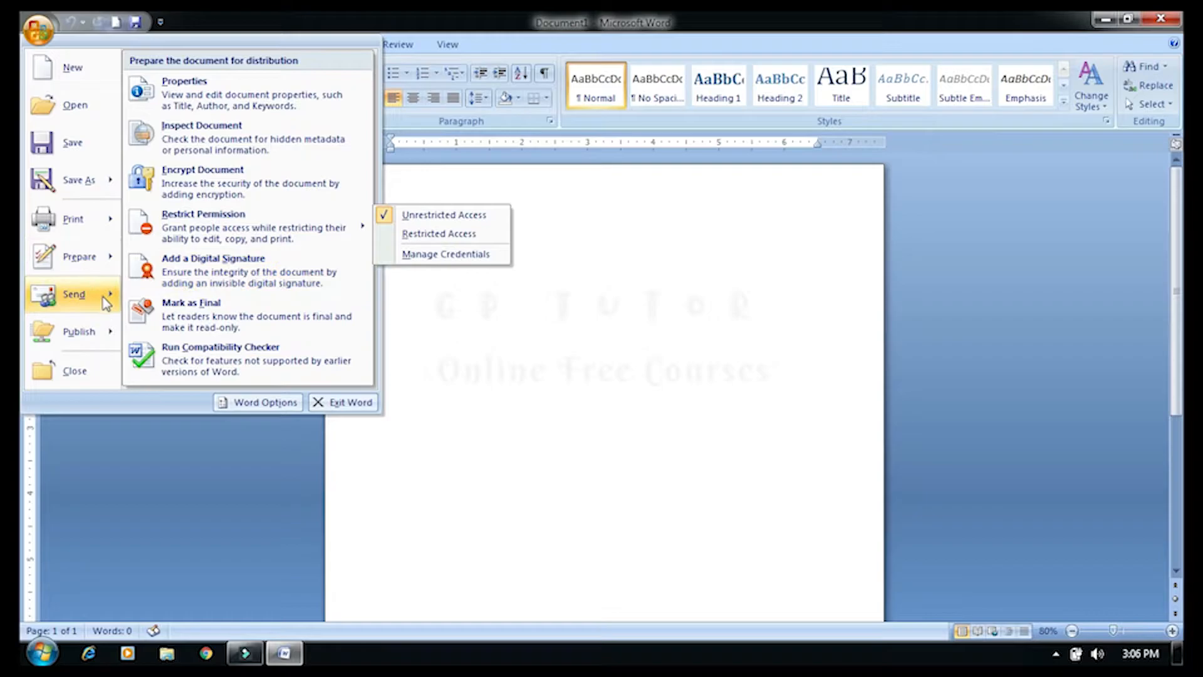
mouse_move(99, 296)
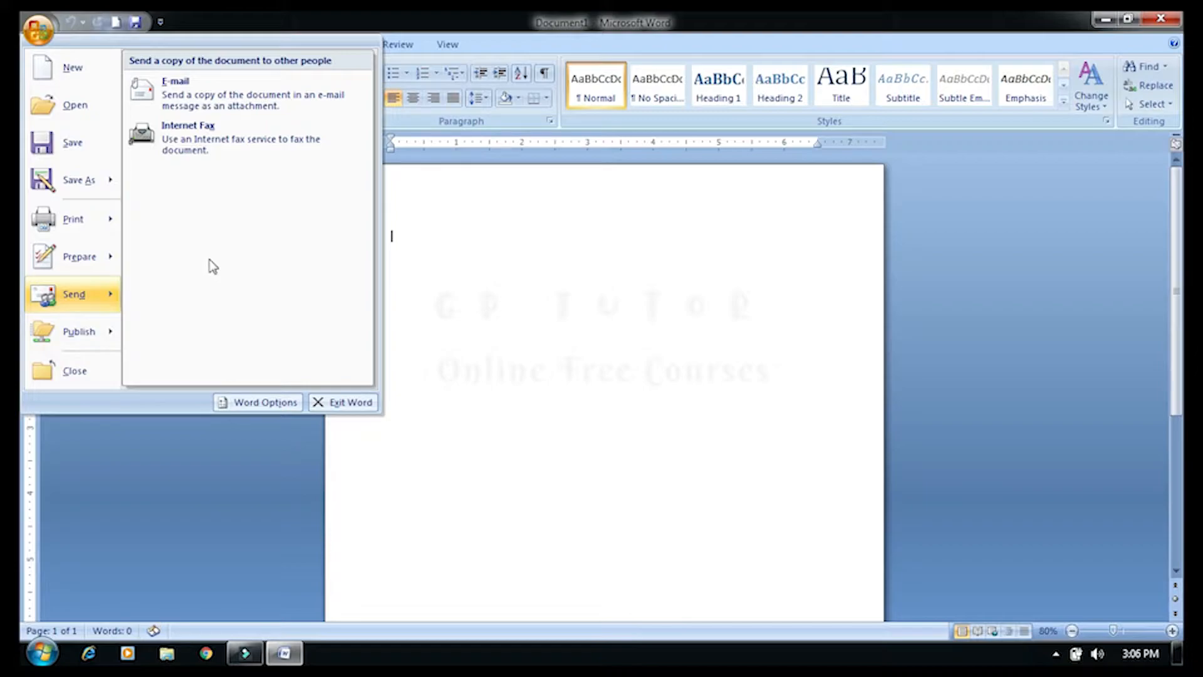
mouse_move(110, 335)
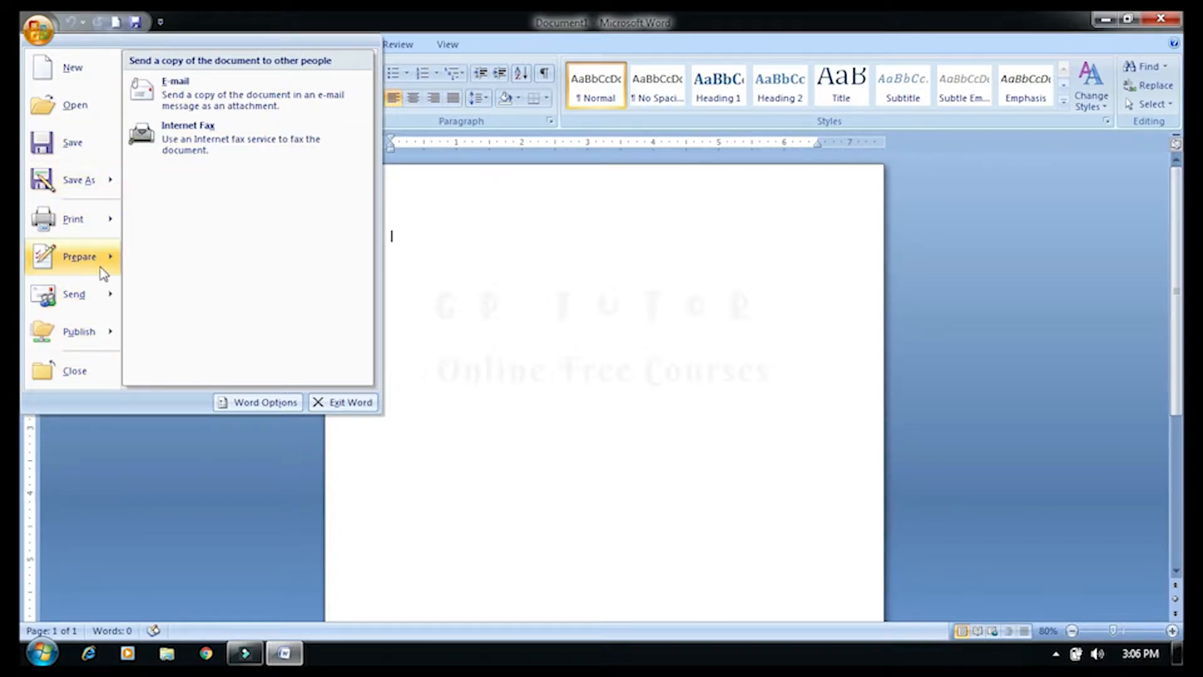
mouse_move(102, 274)
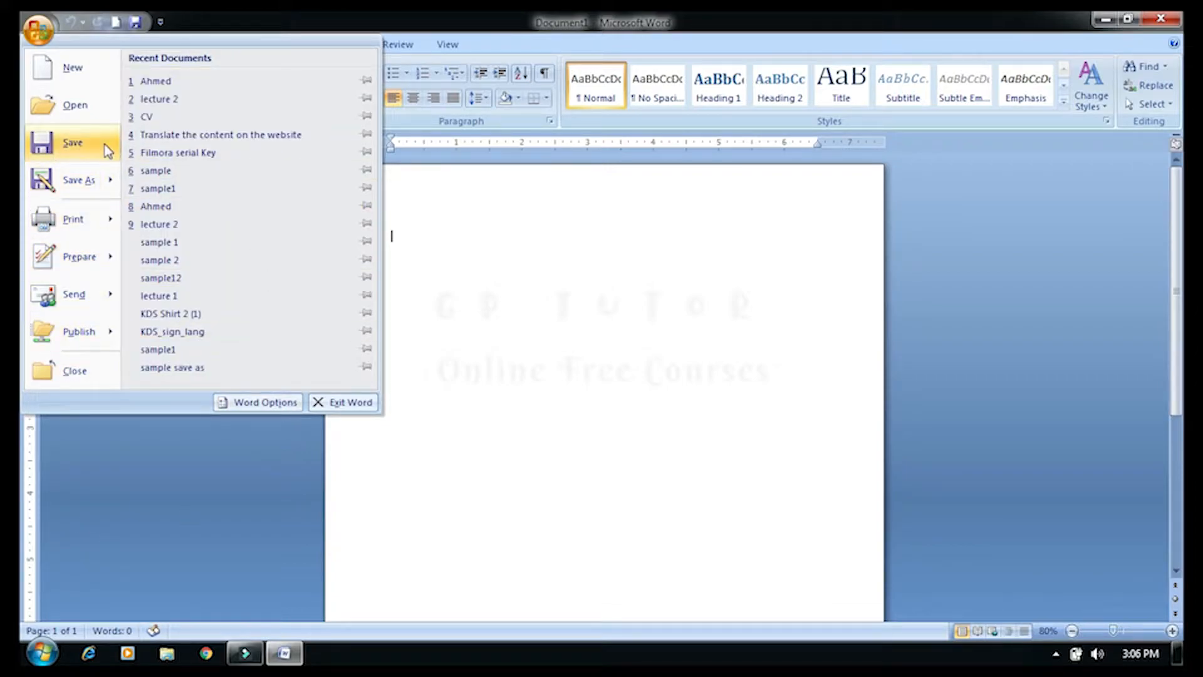
Show the document properties fields above the page and close them again
mouse_move(113, 248)
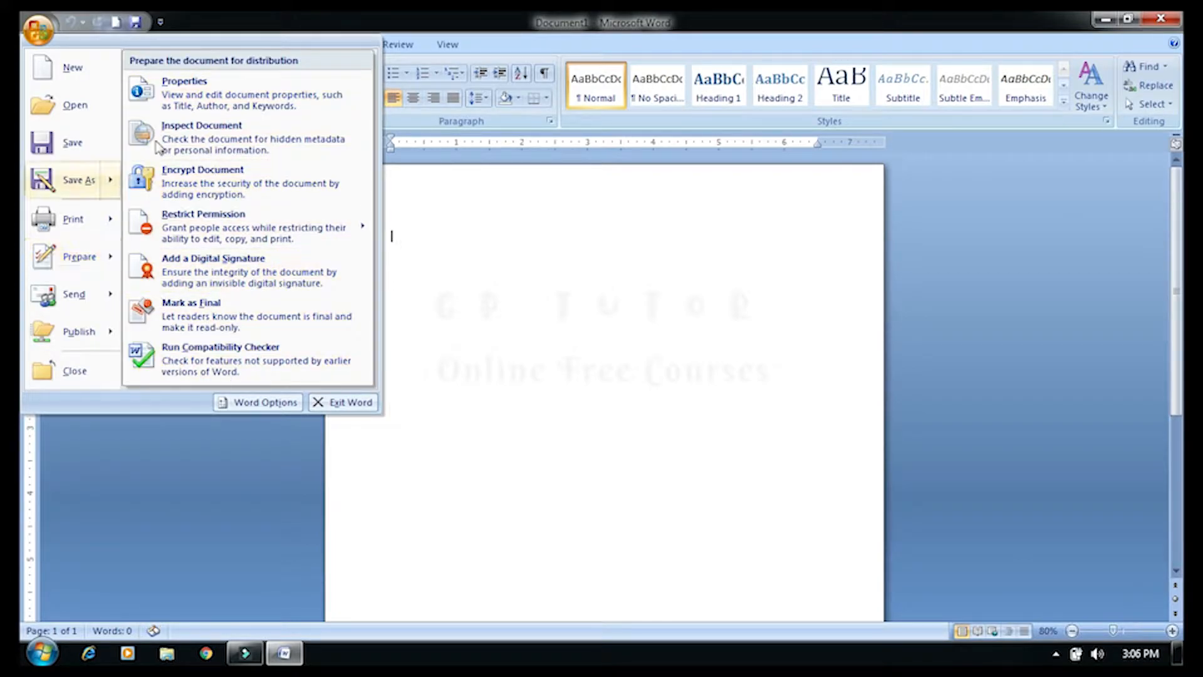
click(271, 111)
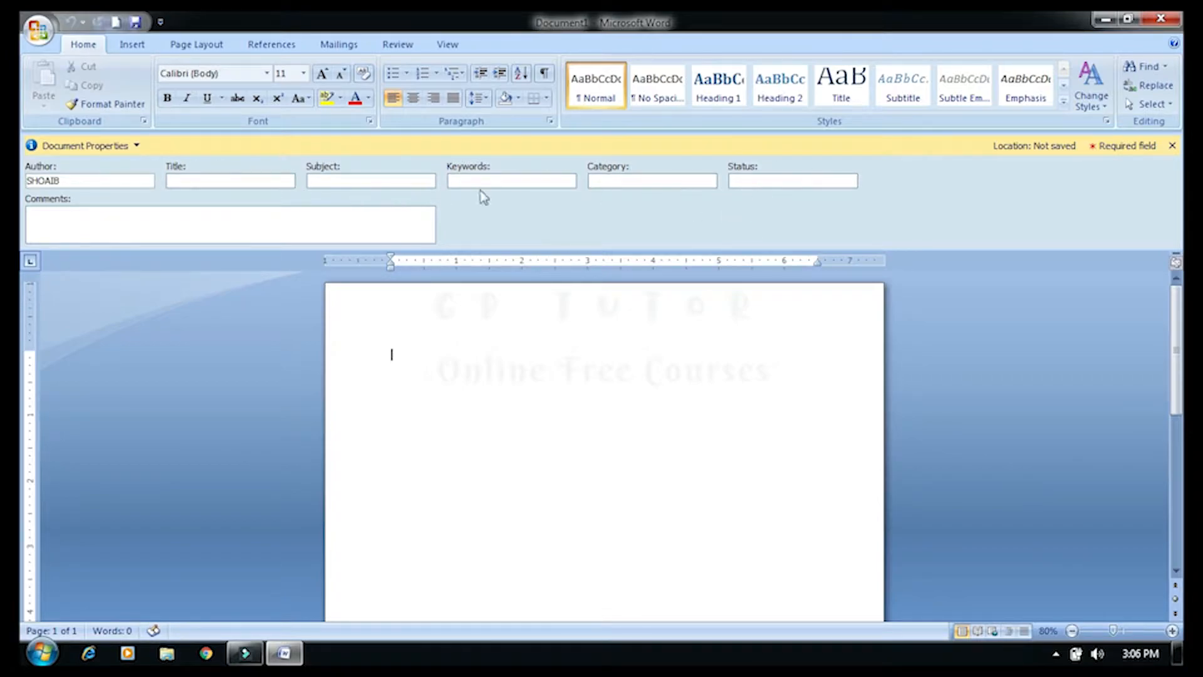
click(1172, 145)
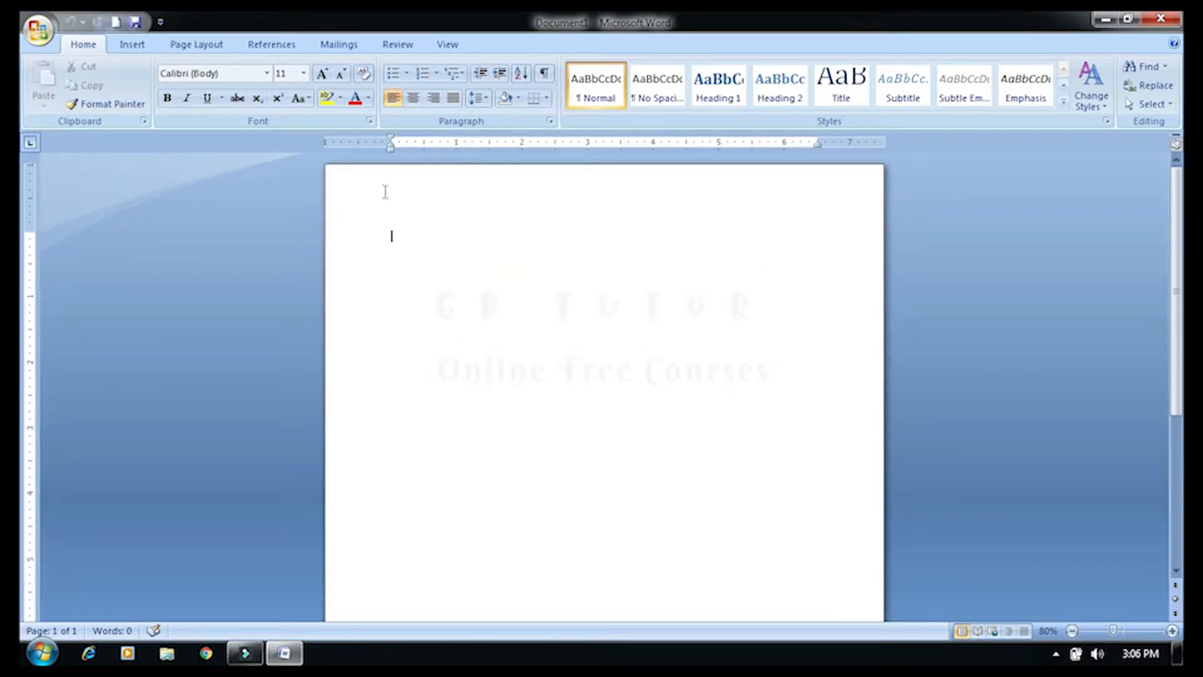
Change the color scheme to Silver in Word Options and apply it
click(37, 29)
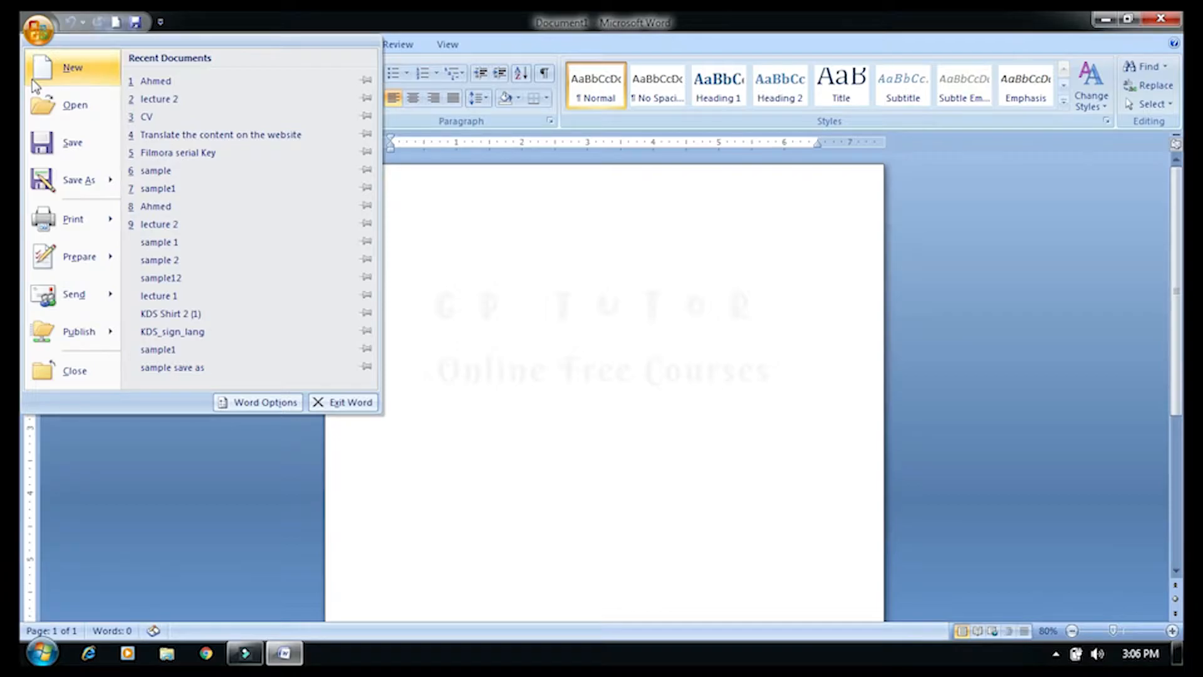
mouse_move(103, 257)
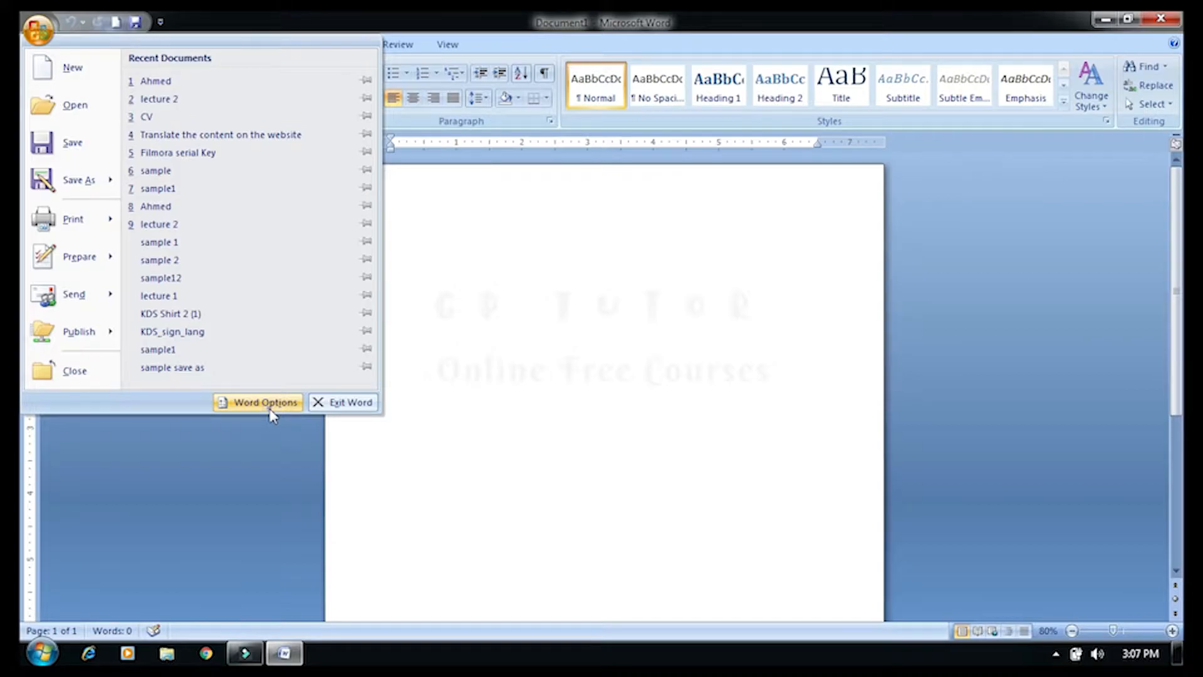
click(270, 409)
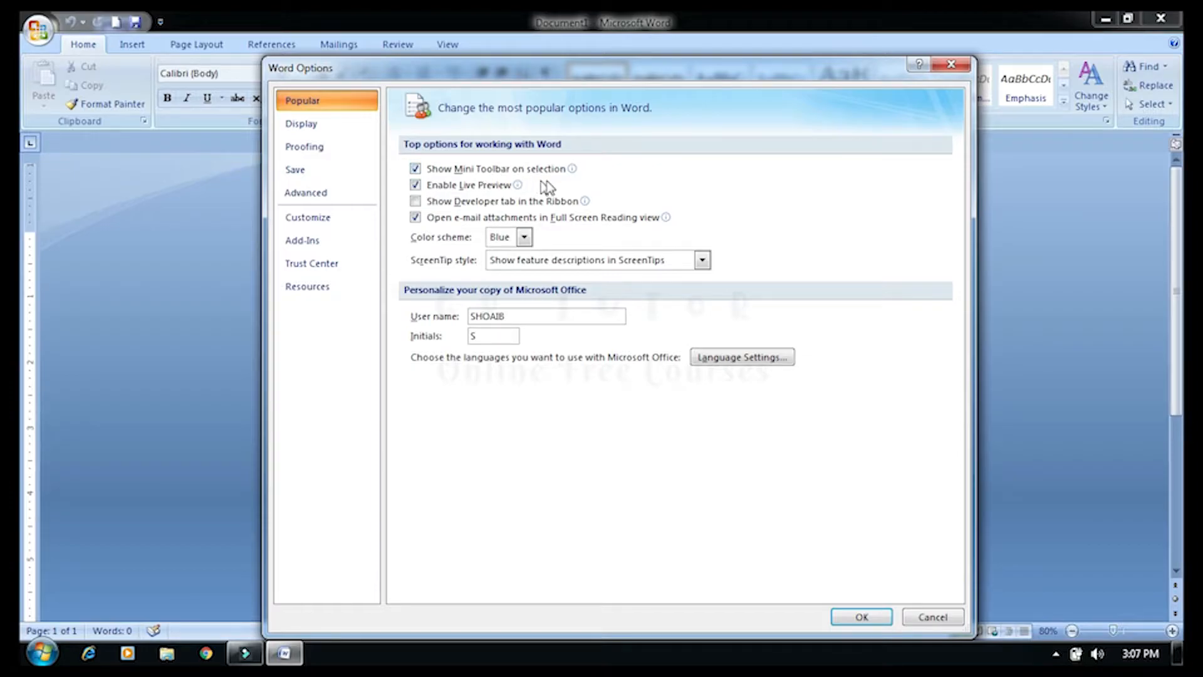
mouse_move(570, 78)
mouse_down()
mouse_move(501, 182)
mouse_move(527, 59)
mouse_move(552, 68)
mouse_up()
drag(575, 111, 584, 83)
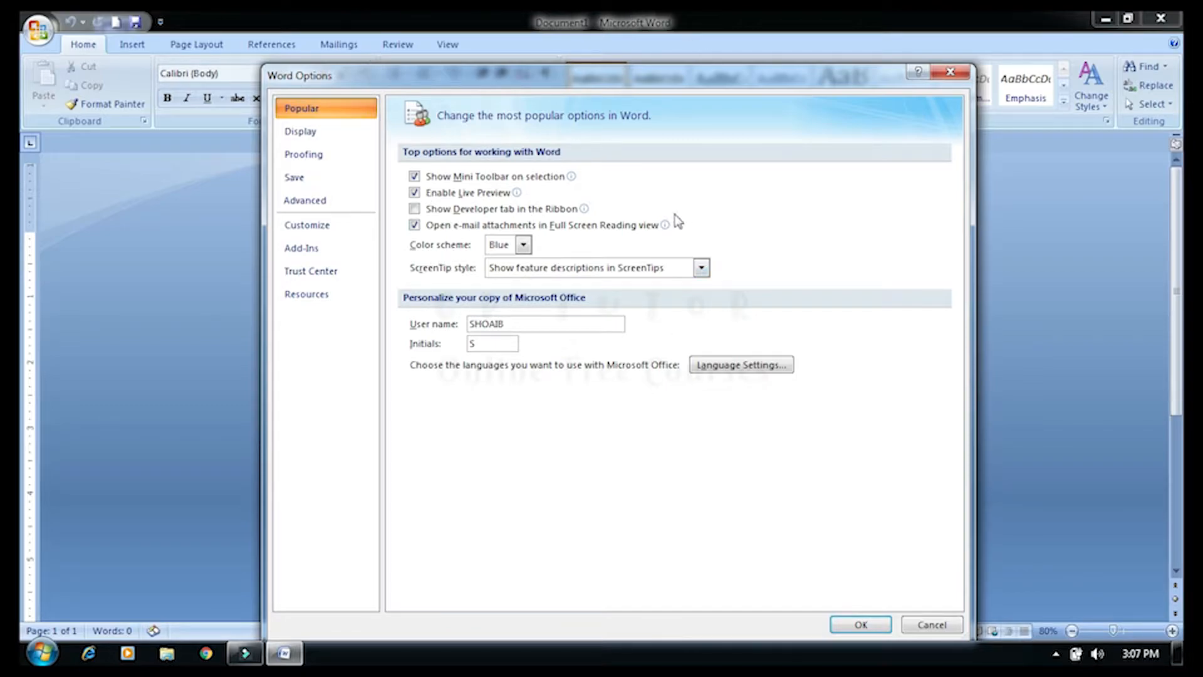
click(524, 246)
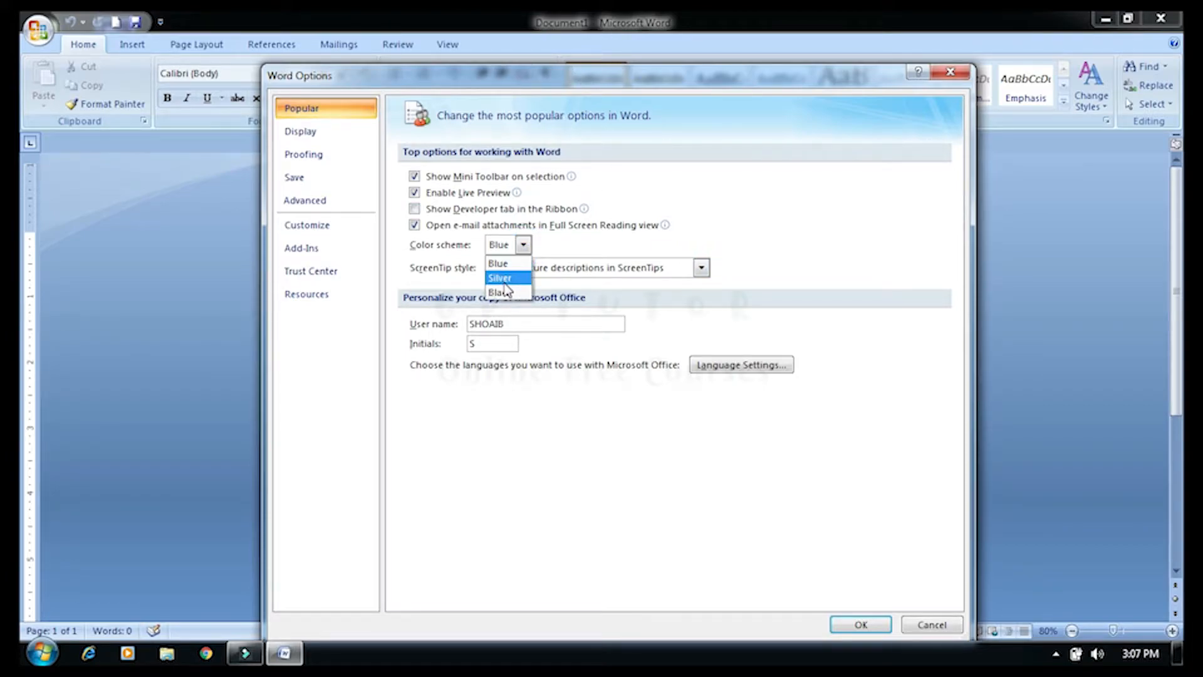
click(505, 283)
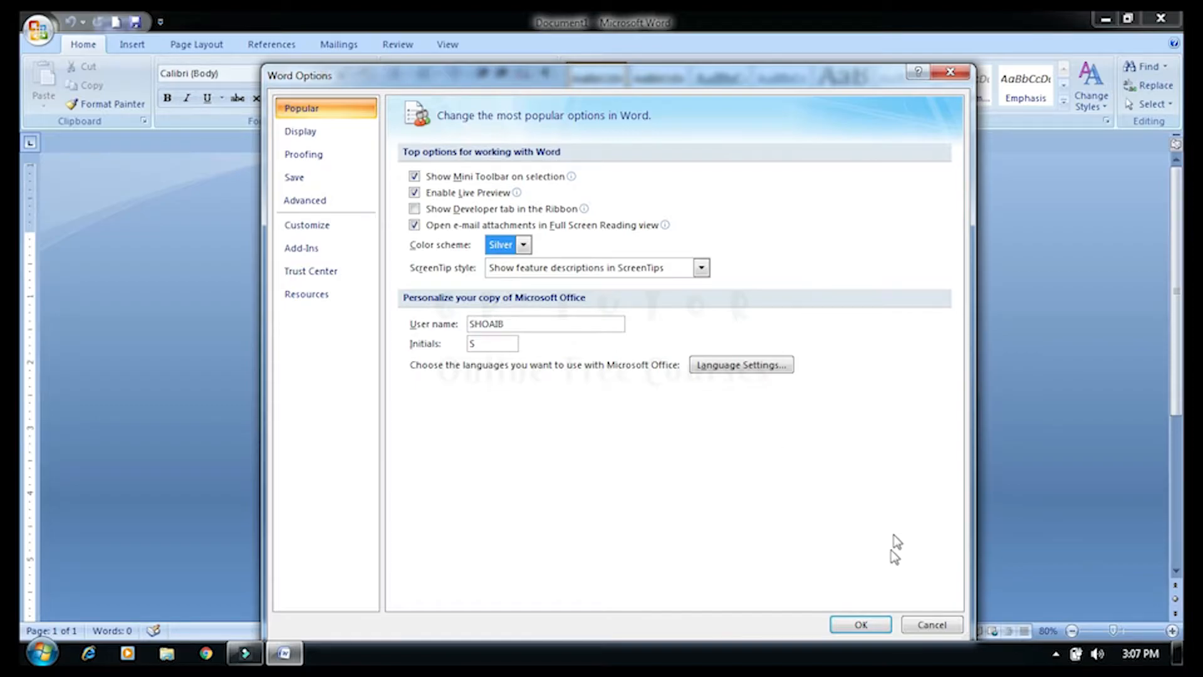
click(874, 625)
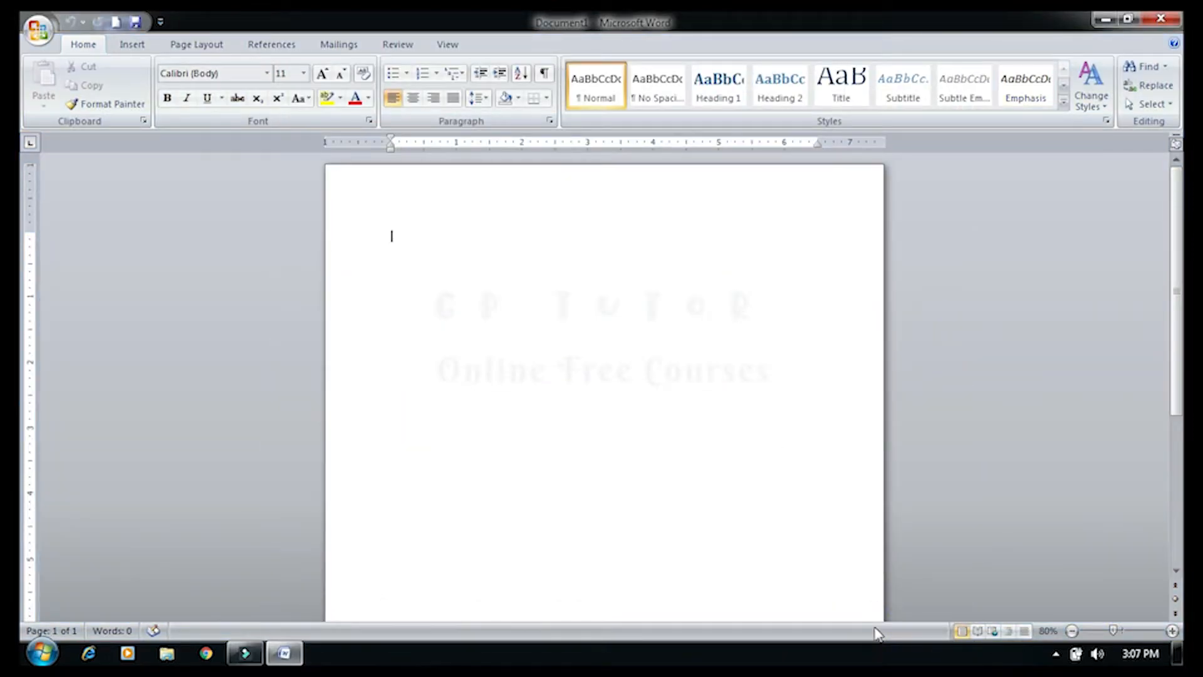
click(1056, 653)
click(1055, 654)
Reopen Word Options and set the color scheme to Blue
click(46, 30)
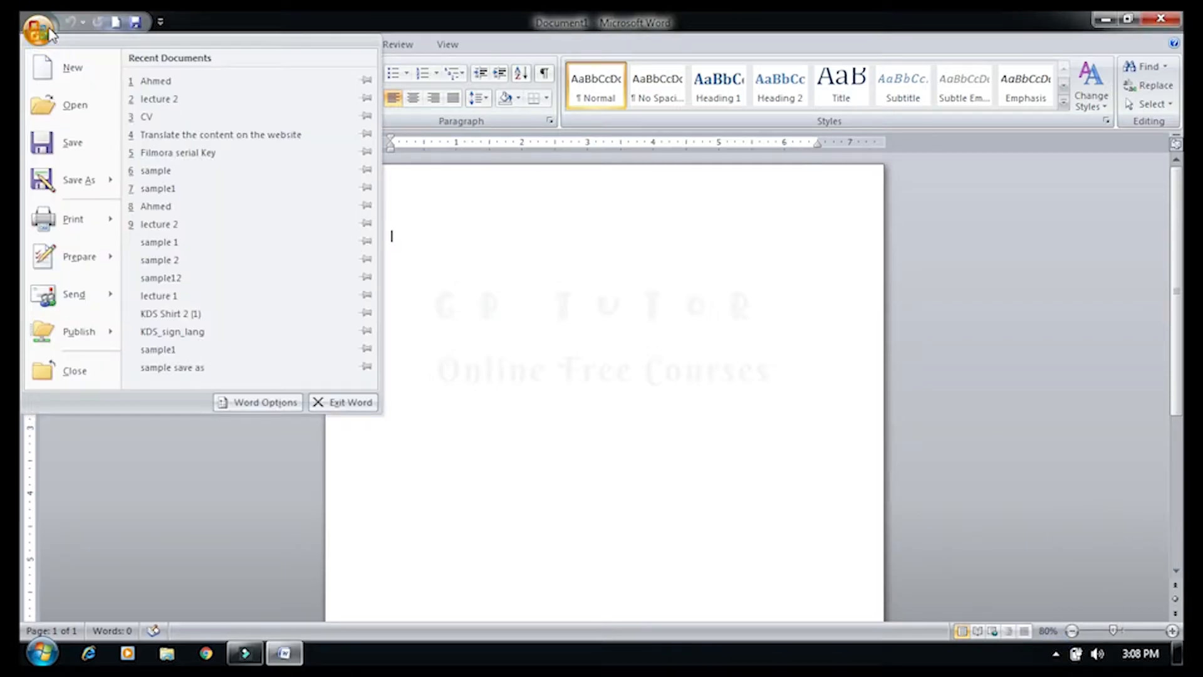
click(278, 403)
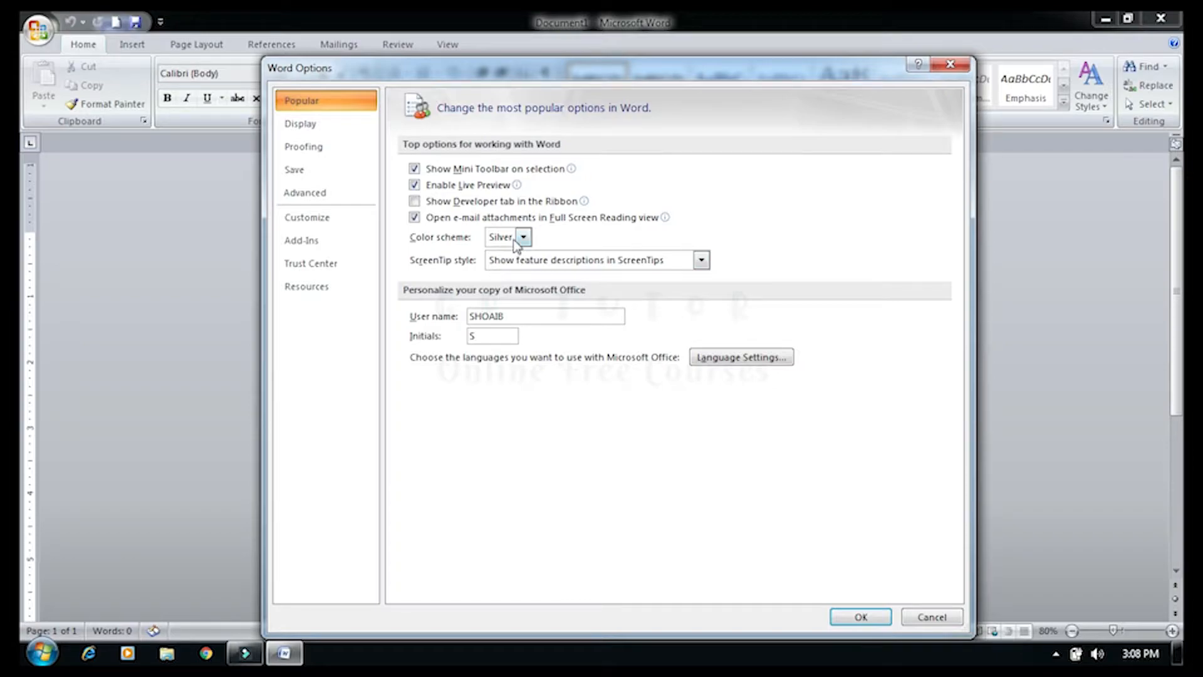
click(515, 239)
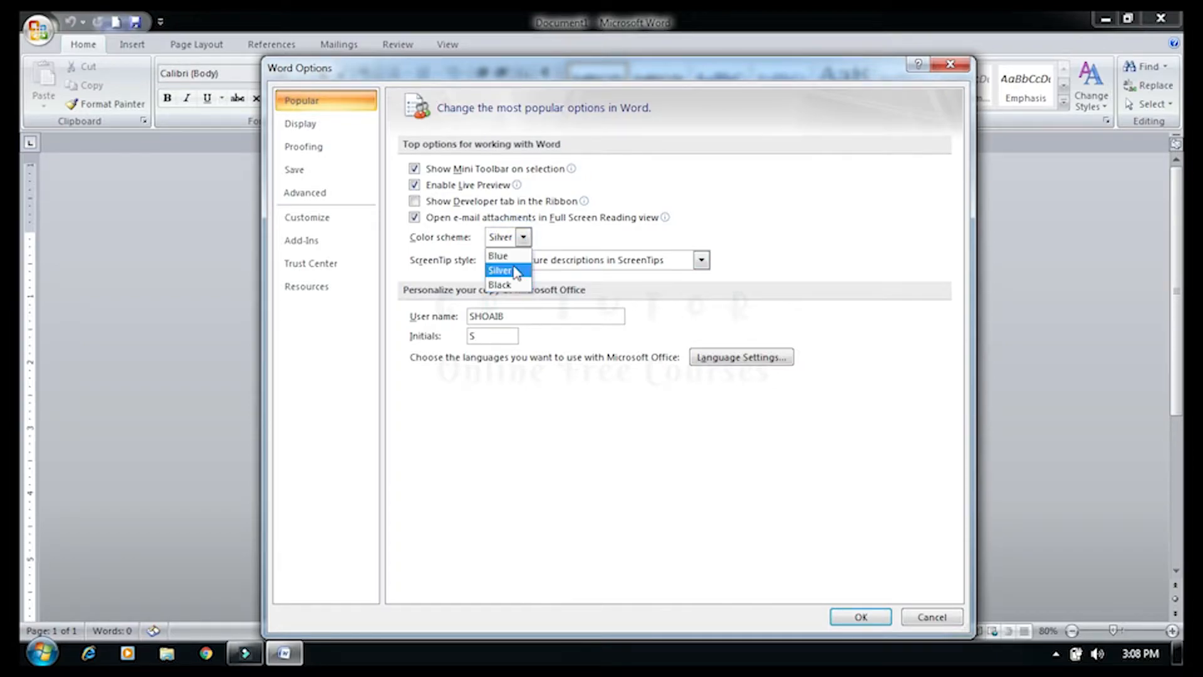
click(501, 257)
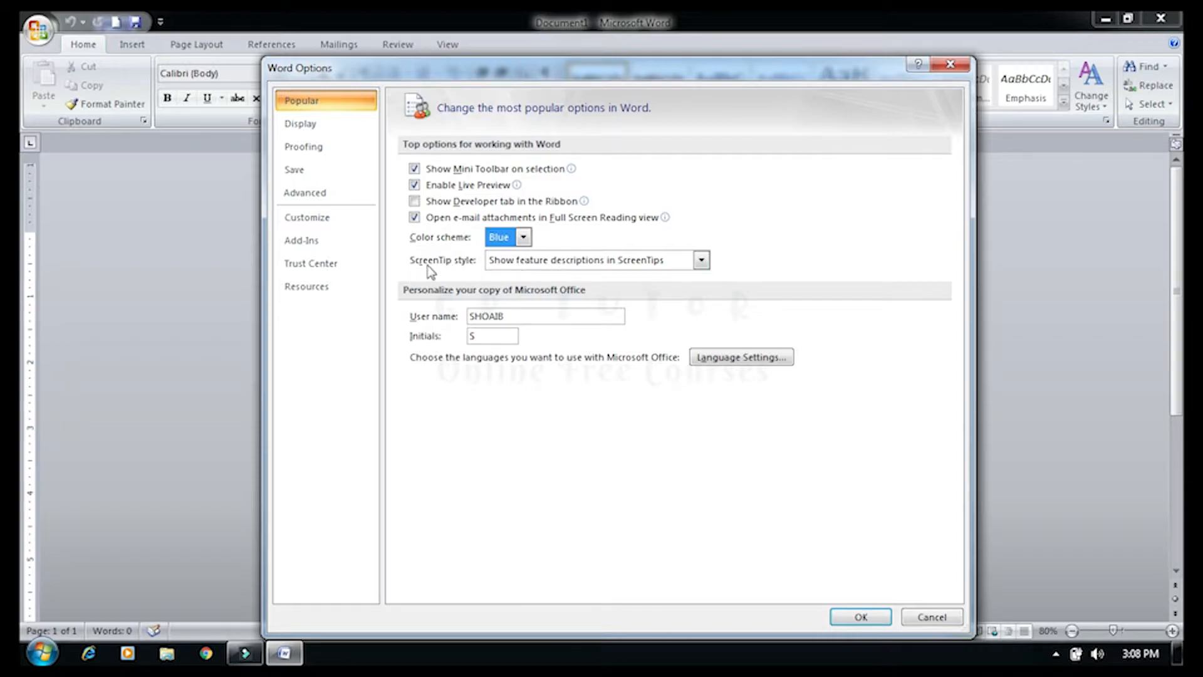
Review the ScreenTip style choices and select Show feature descriptions in ScreenTips
click(700, 260)
click(474, 271)
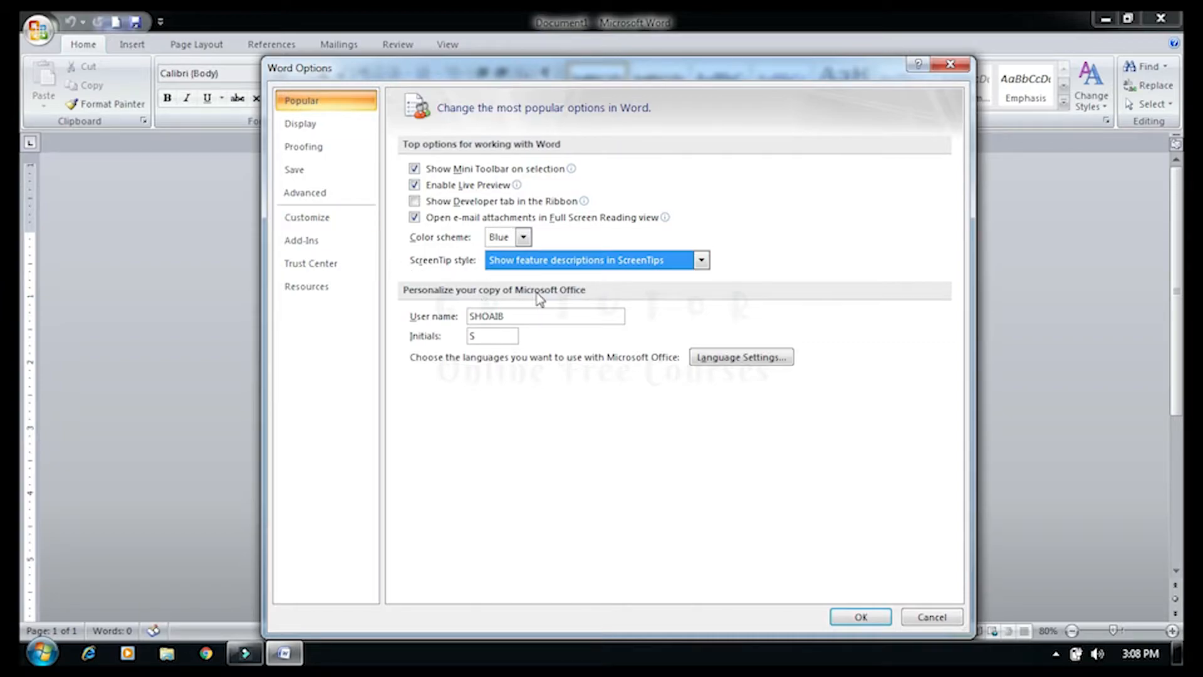
click(573, 269)
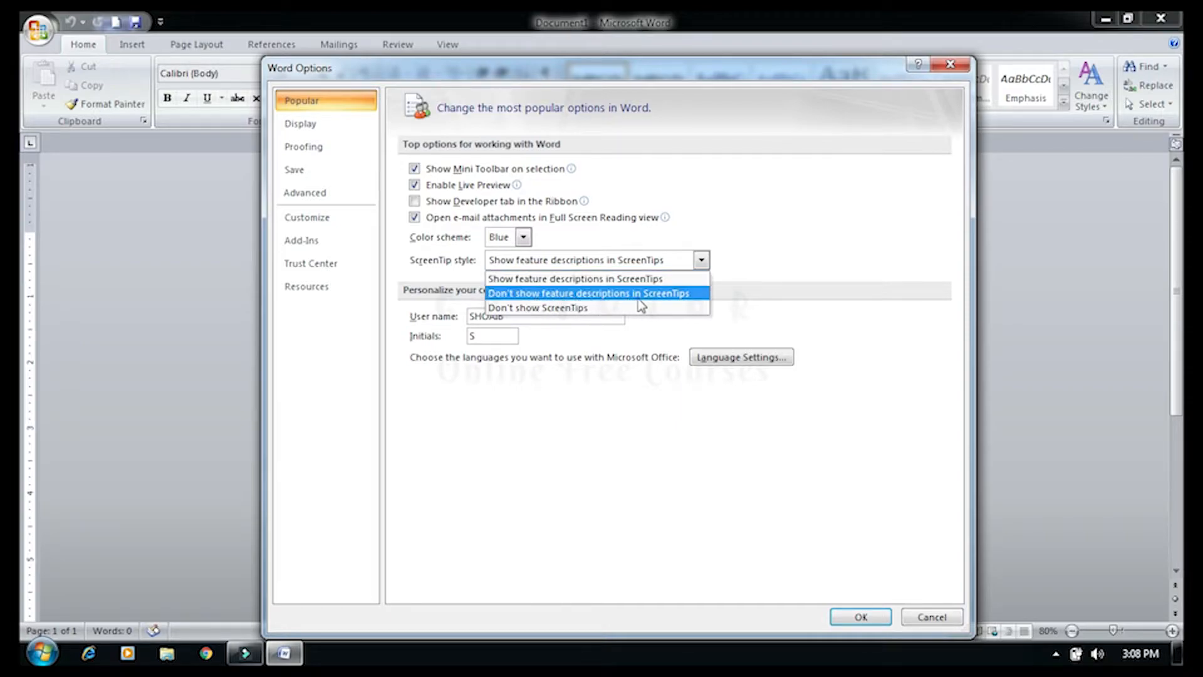
click(549, 279)
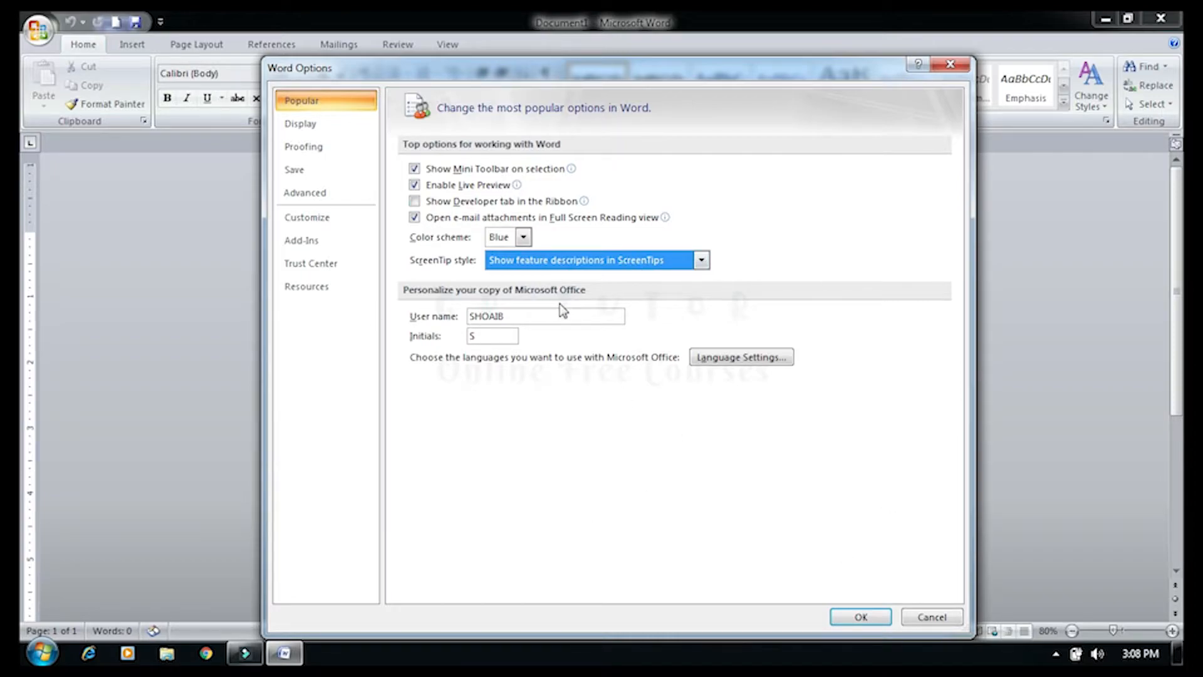
View the Microsoft Office editing language settings and close them without making changes
click(796, 240)
click(756, 360)
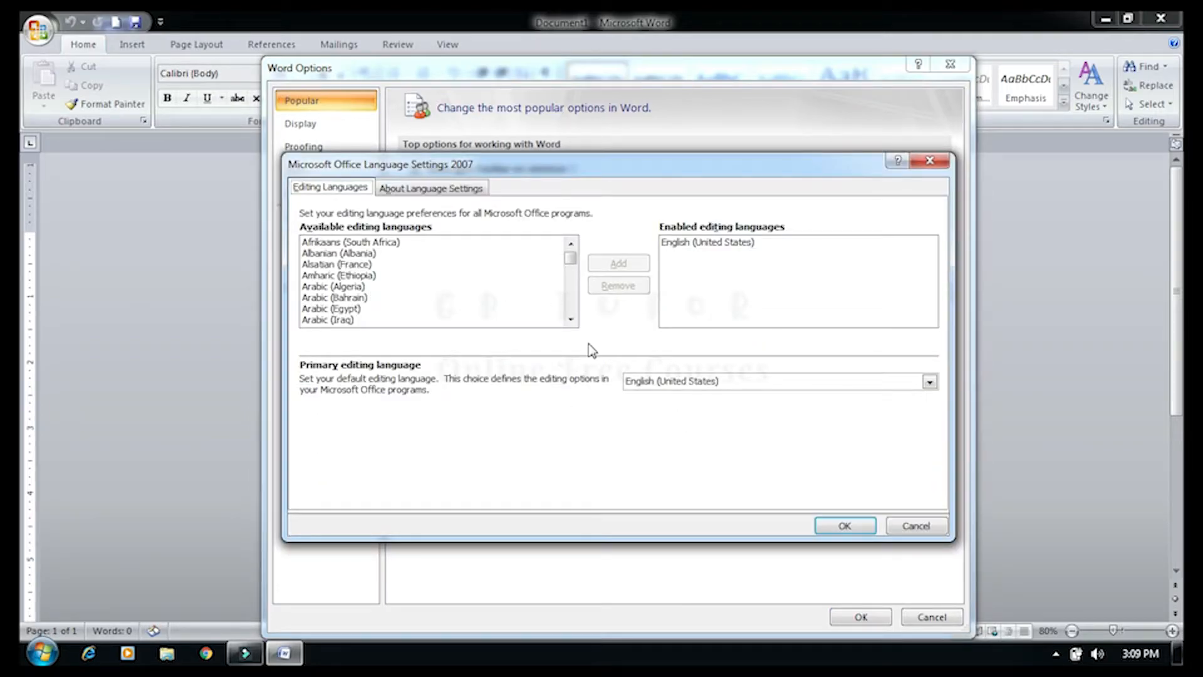
click(929, 161)
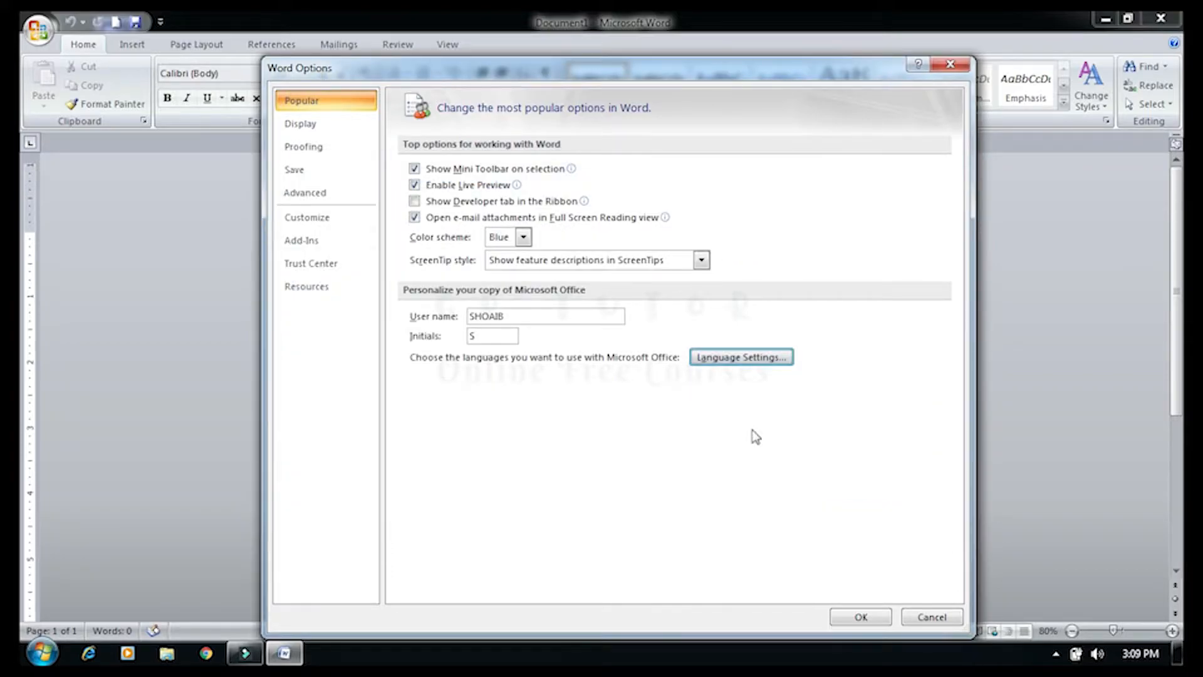
In the display options, turn Tab characters and Show all formatting marks on and off again, one after the other
click(308, 127)
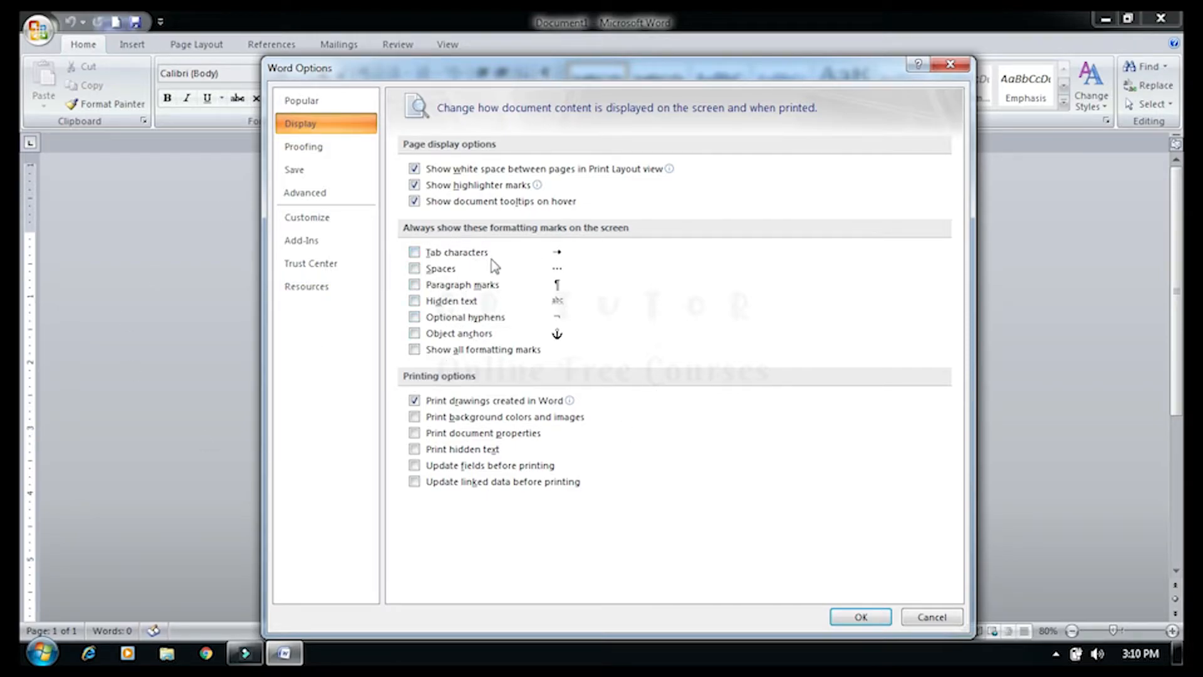
click(414, 253)
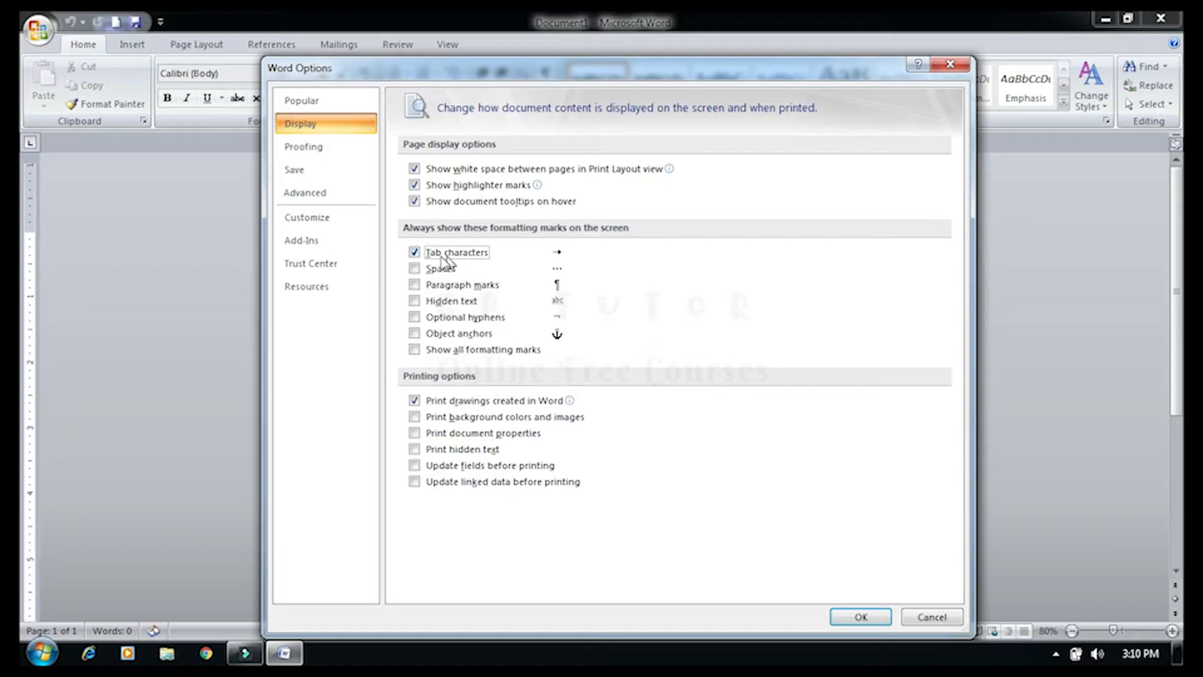
click(413, 250)
click(414, 349)
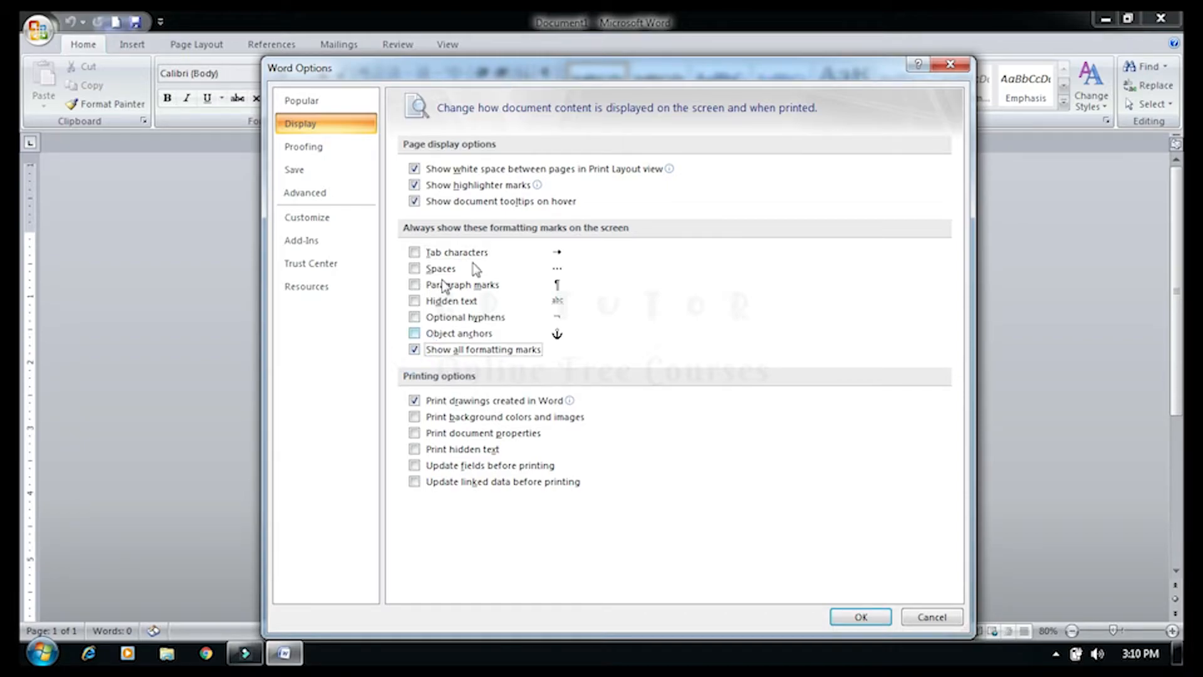
click(416, 350)
mouse_move(603, 73)
mouse_down()
mouse_move(598, 63)
mouse_move(619, 78)
mouse_up()
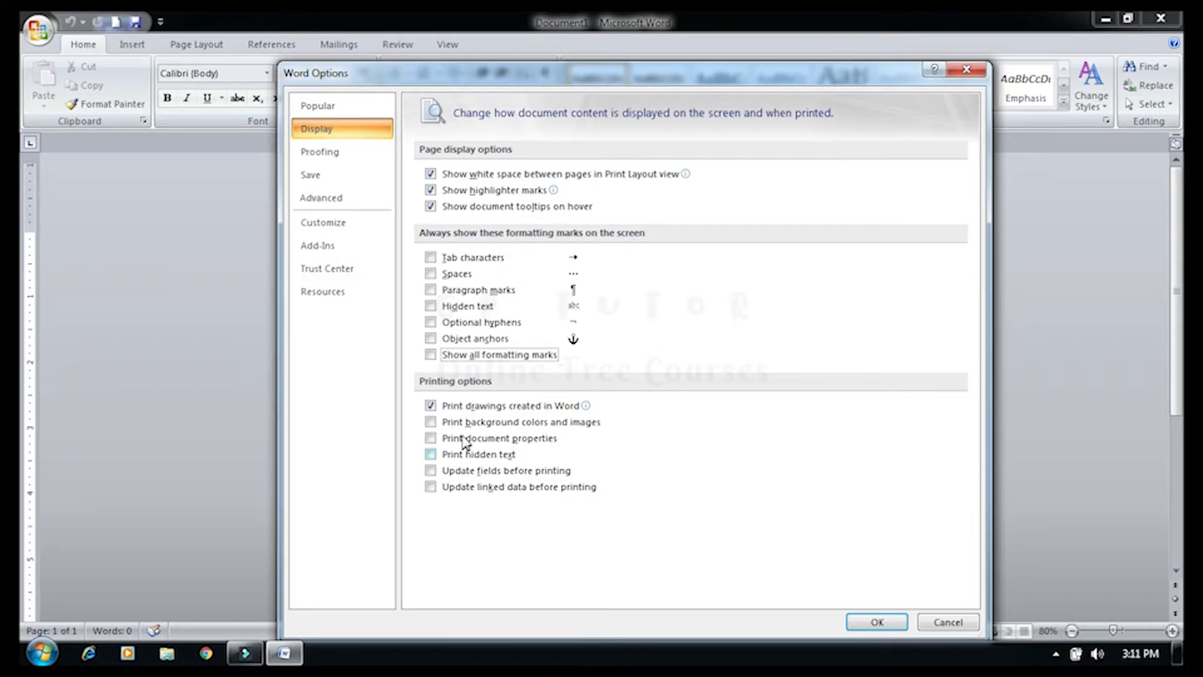
View the AutoCorrect options in the proofing settings, select the (c) replacement entry, and close everything without making changes
click(331, 154)
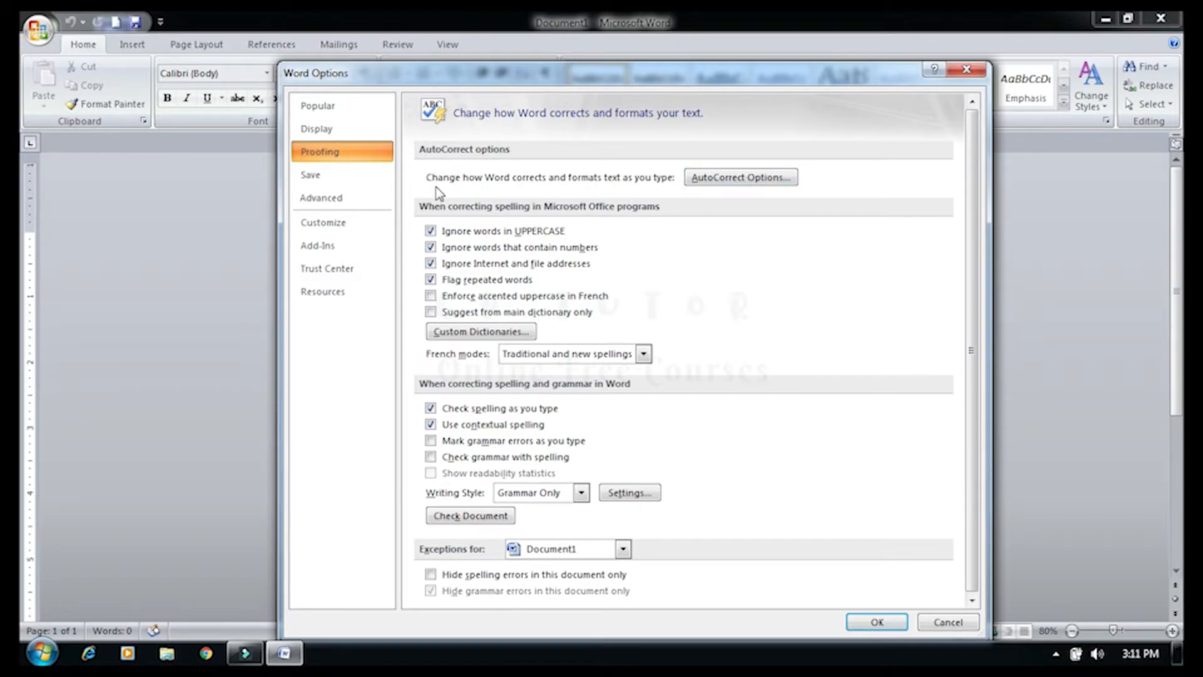
click(721, 178)
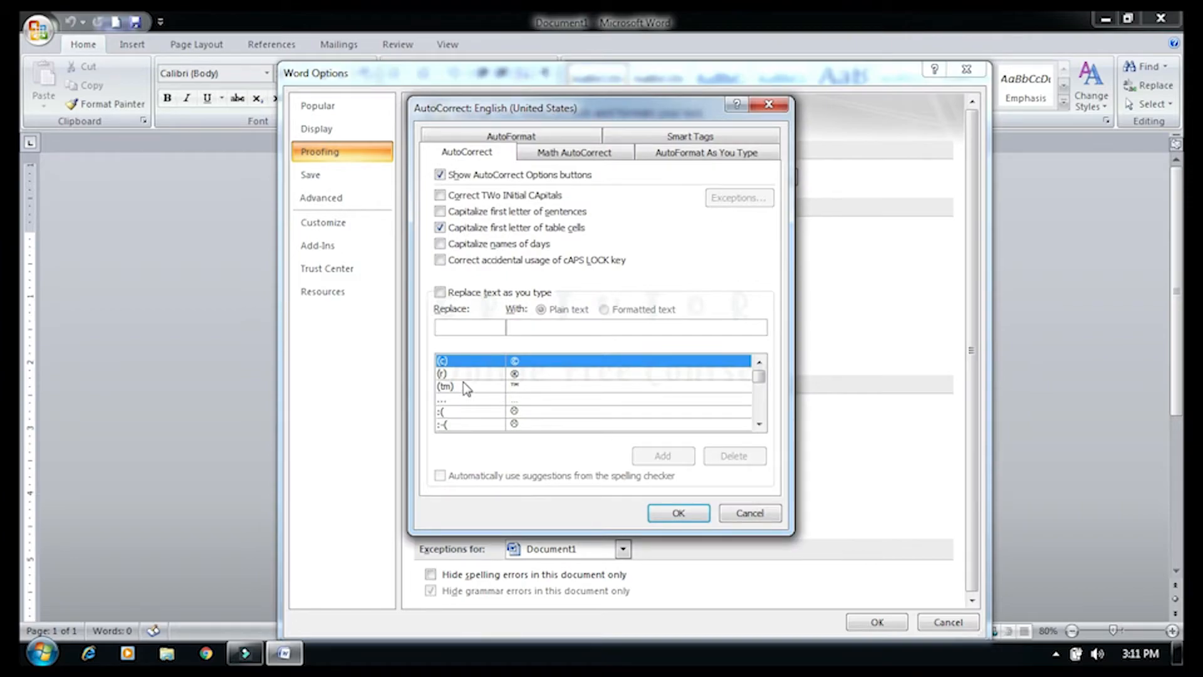
click(463, 374)
click(462, 361)
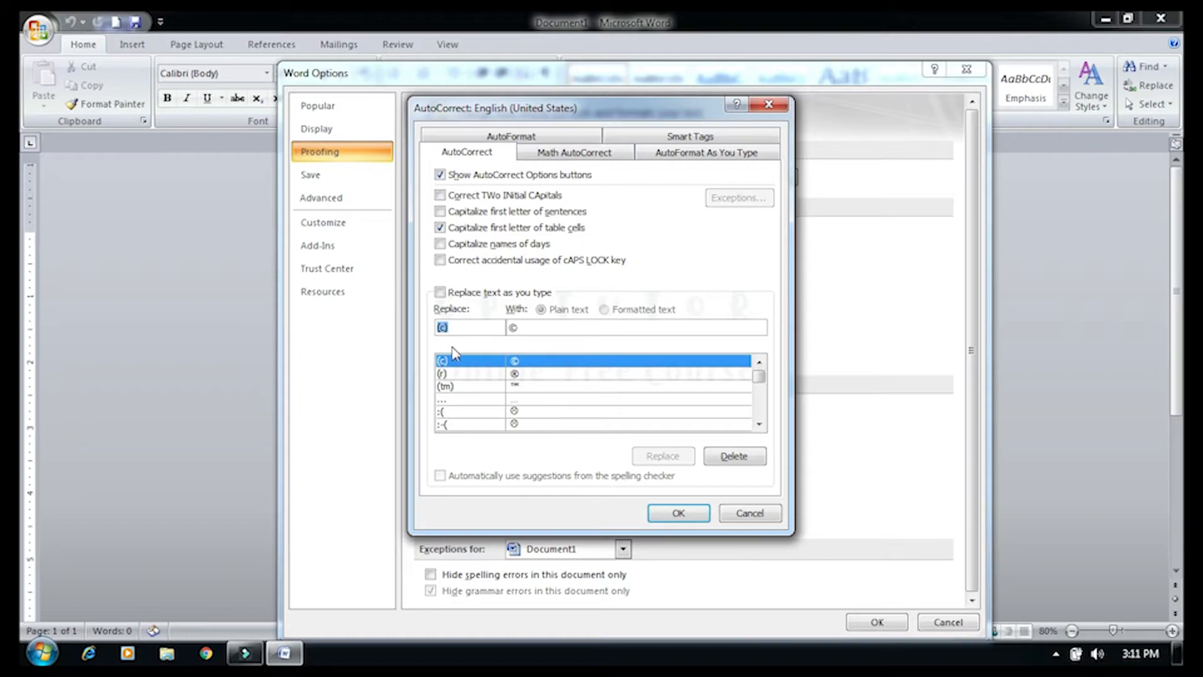
click(740, 514)
click(946, 622)
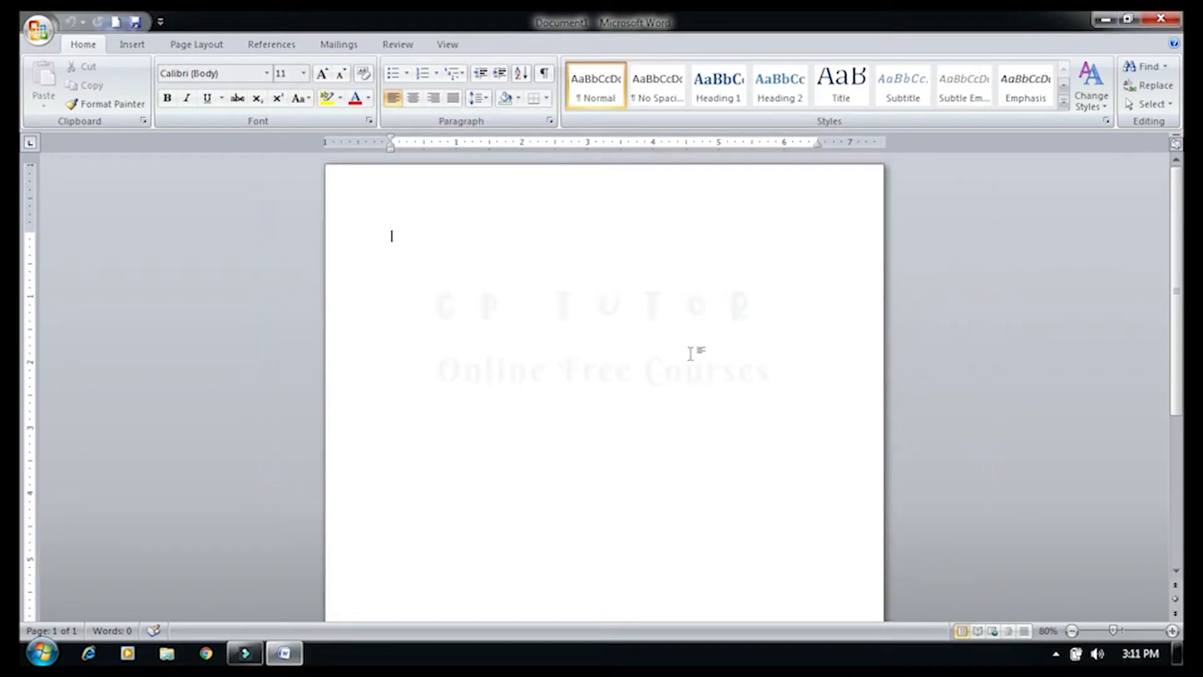
Enter (c) in the blank document to try the replacement and delete it again
text((c))
key(BackSpace)
key(BackSpace)
key(BackSpace)
Reopen the AutoCorrect options, check the (c) and (r) replacement entries, and close Word Options without making changes
click(38, 29)
click(275, 401)
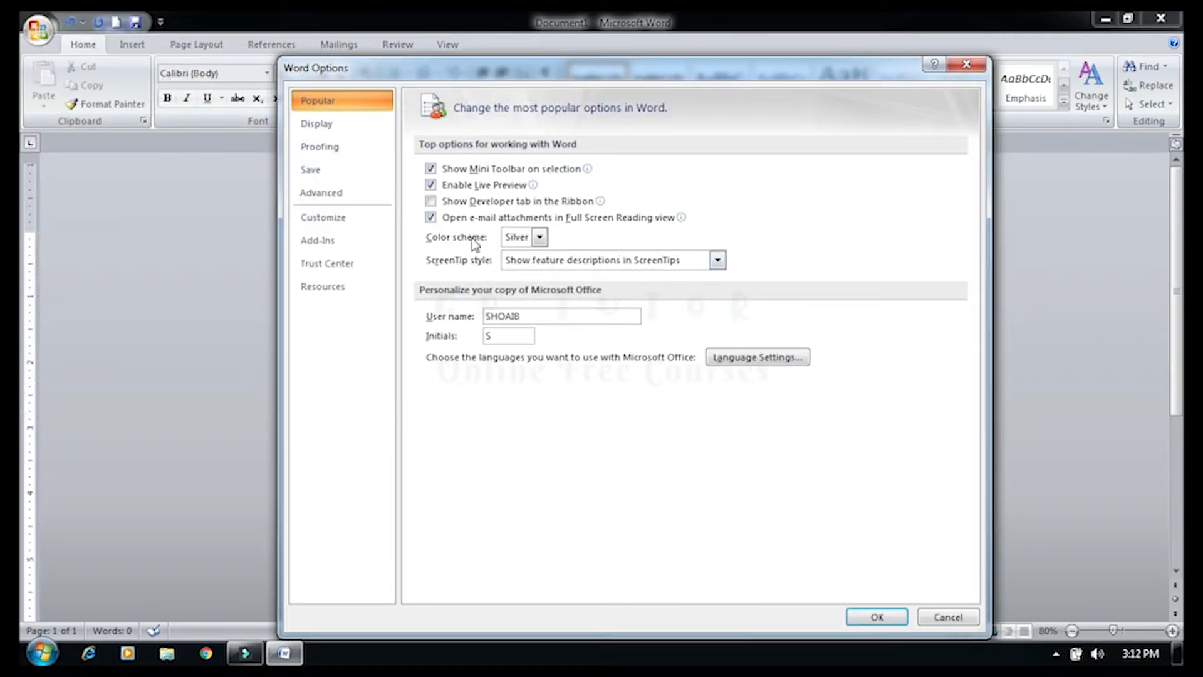
click(318, 147)
click(703, 172)
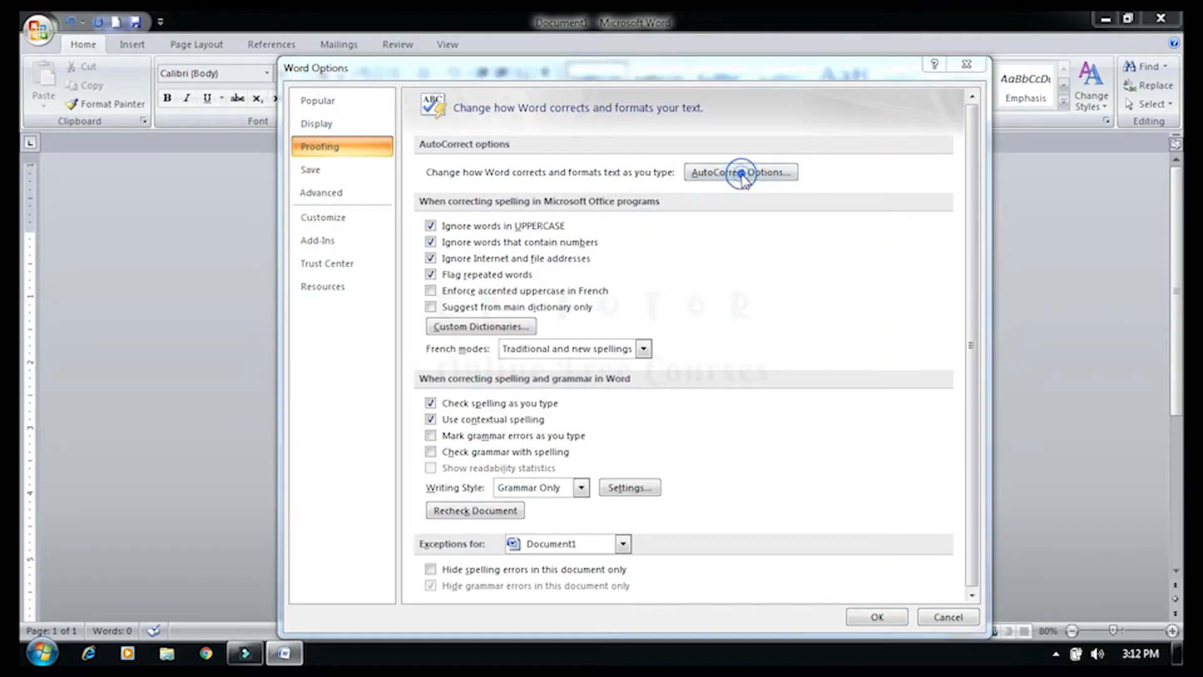
click(472, 364)
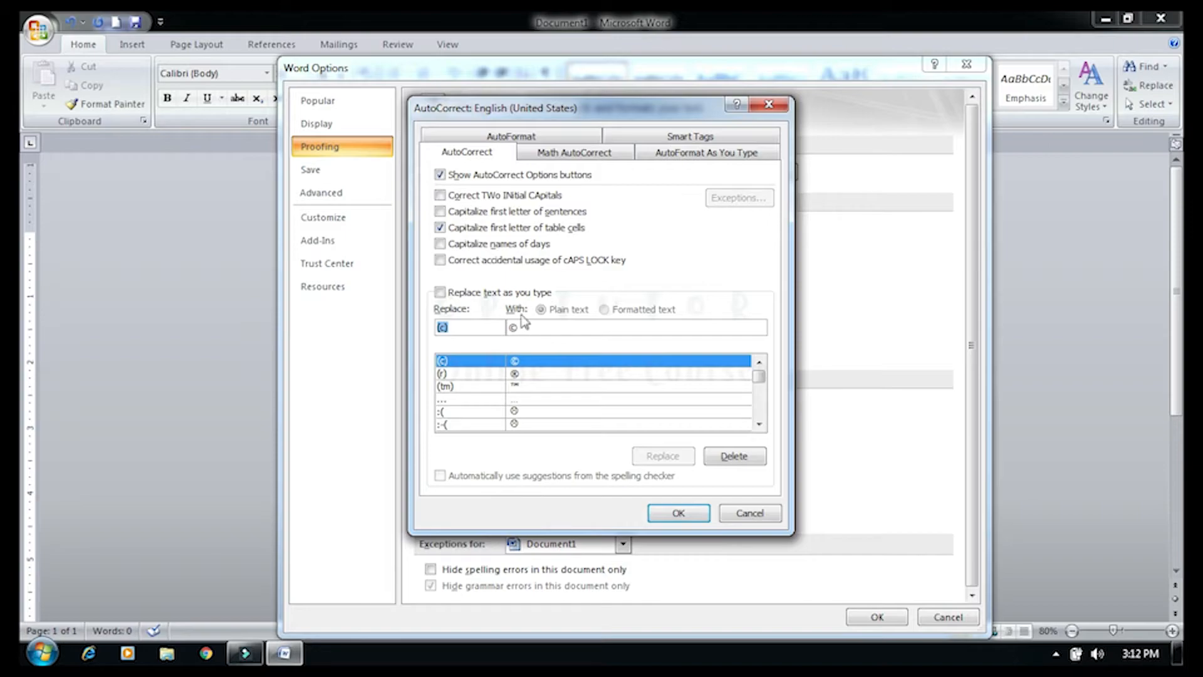
click(495, 374)
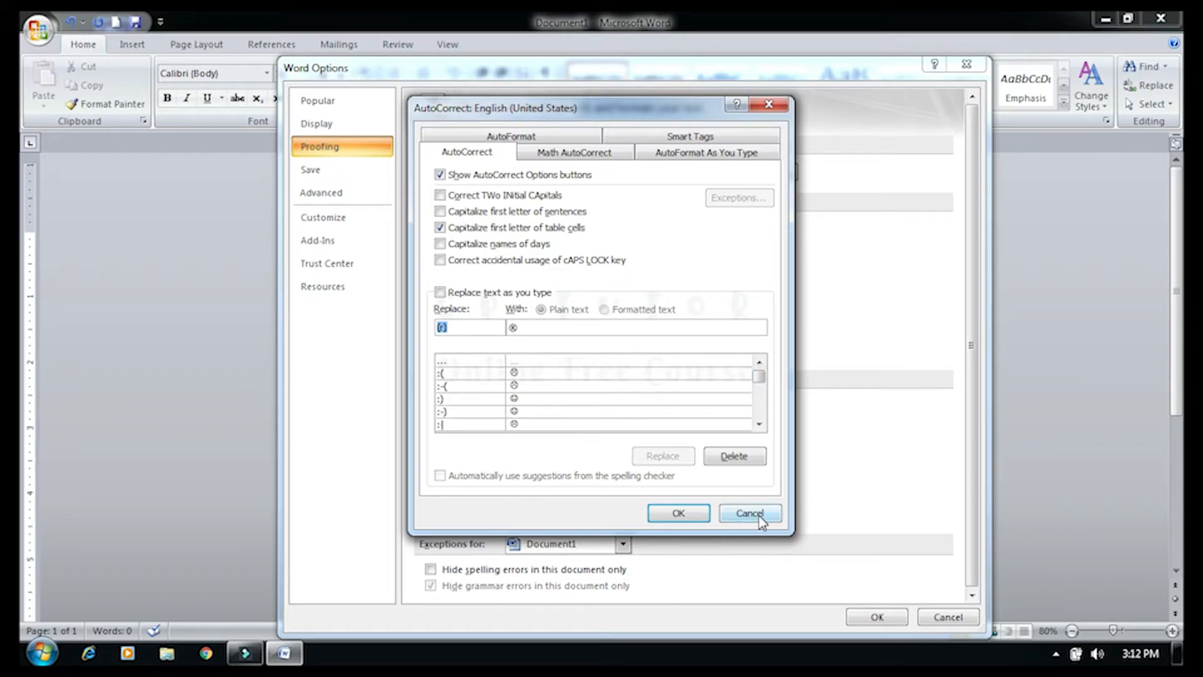
click(763, 515)
click(942, 617)
Try (c) and the registered trademark shortcut in the blank document and delete the entered characters
click(574, 400)
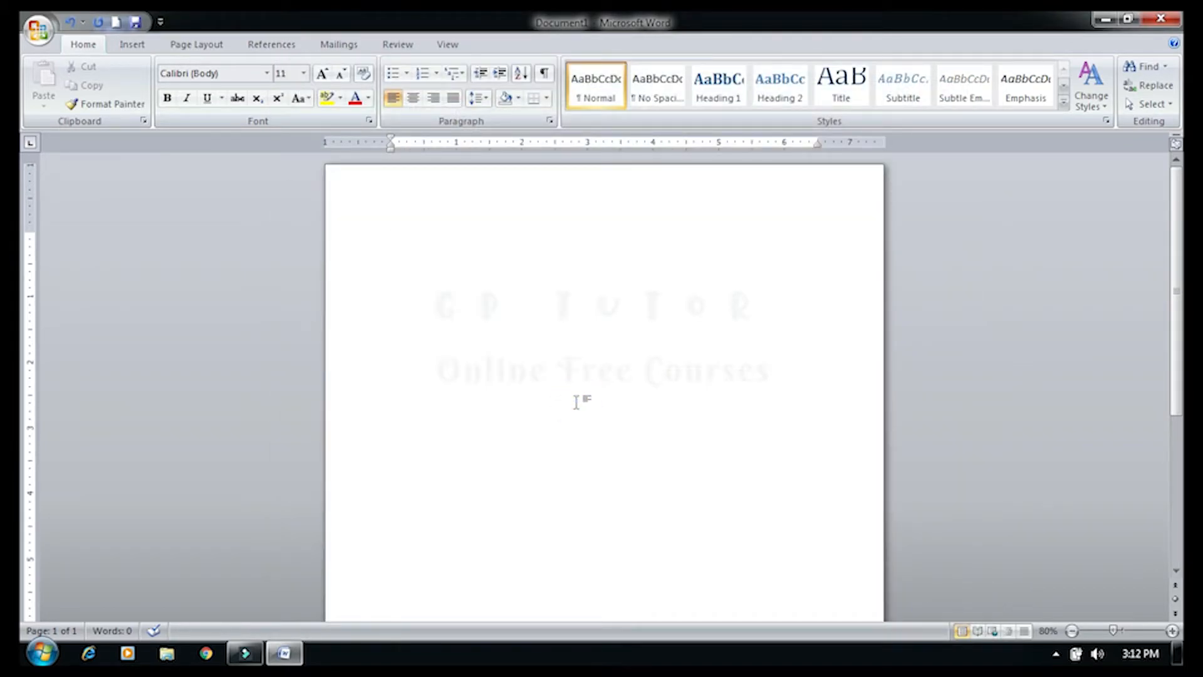
text((c))
key(ctrl+alt+r)
key(BackSpace)
key(BackSpace)
key(BackSpace)
Reopen the AutoCorrect options and examine the full list of Math AutoCorrect replacements, checking individual entries such as \Alpha and \bot
click(37, 29)
click(268, 408)
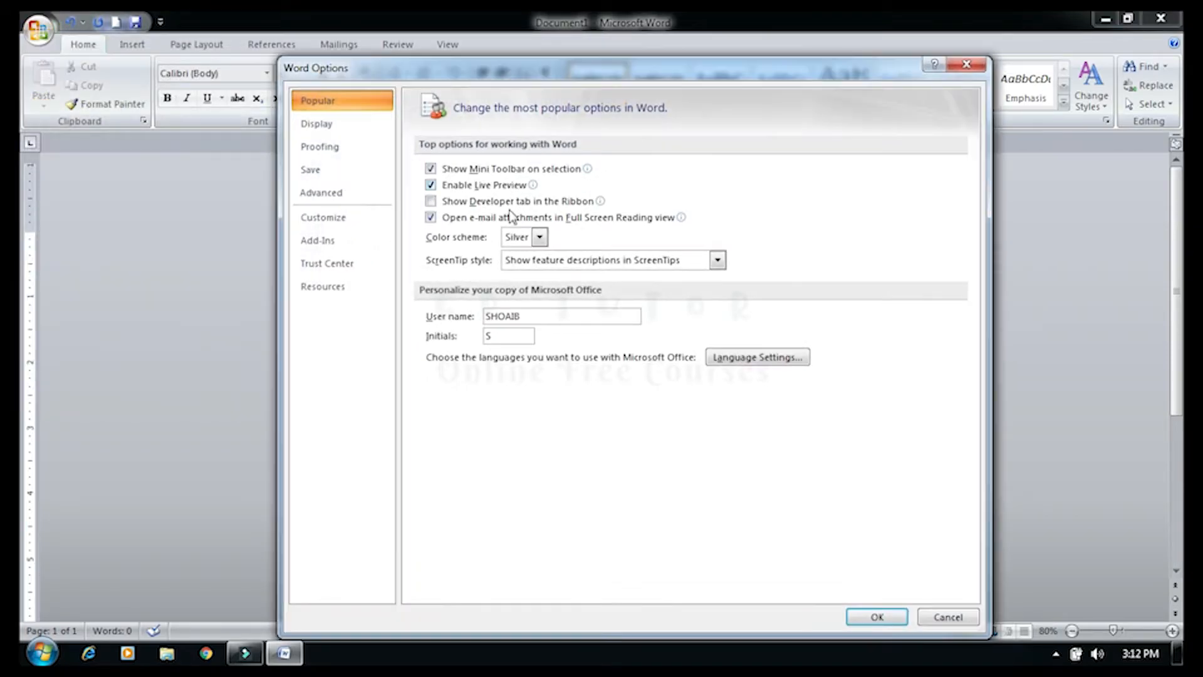
click(330, 154)
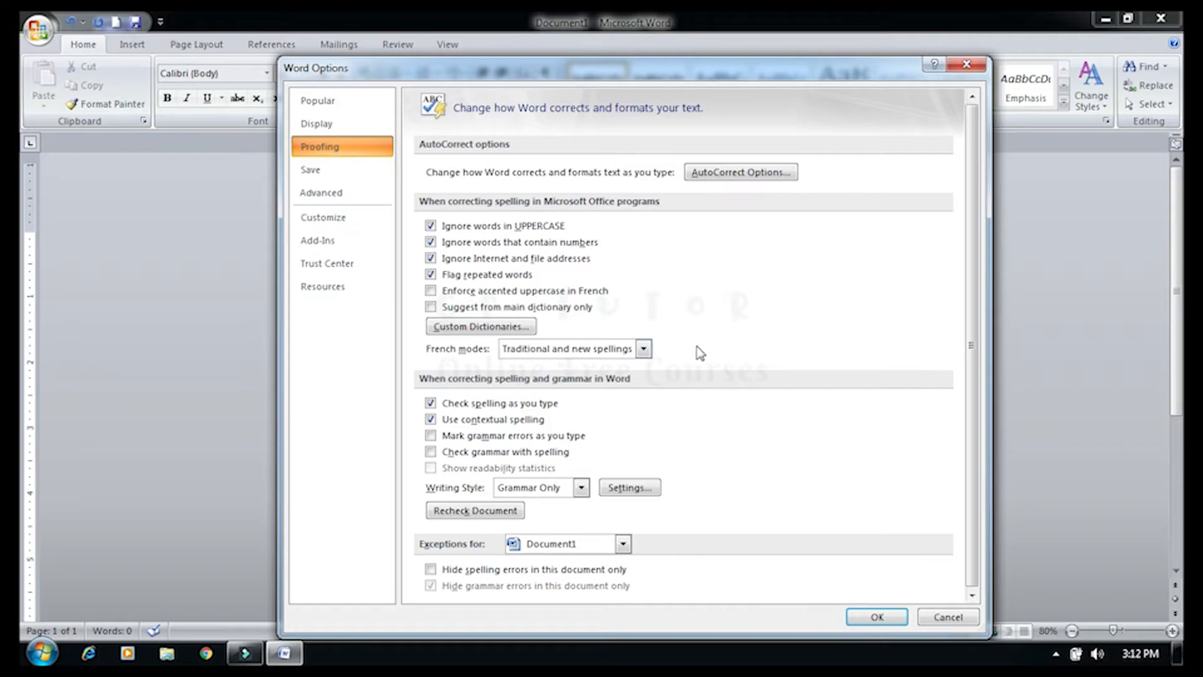
click(741, 173)
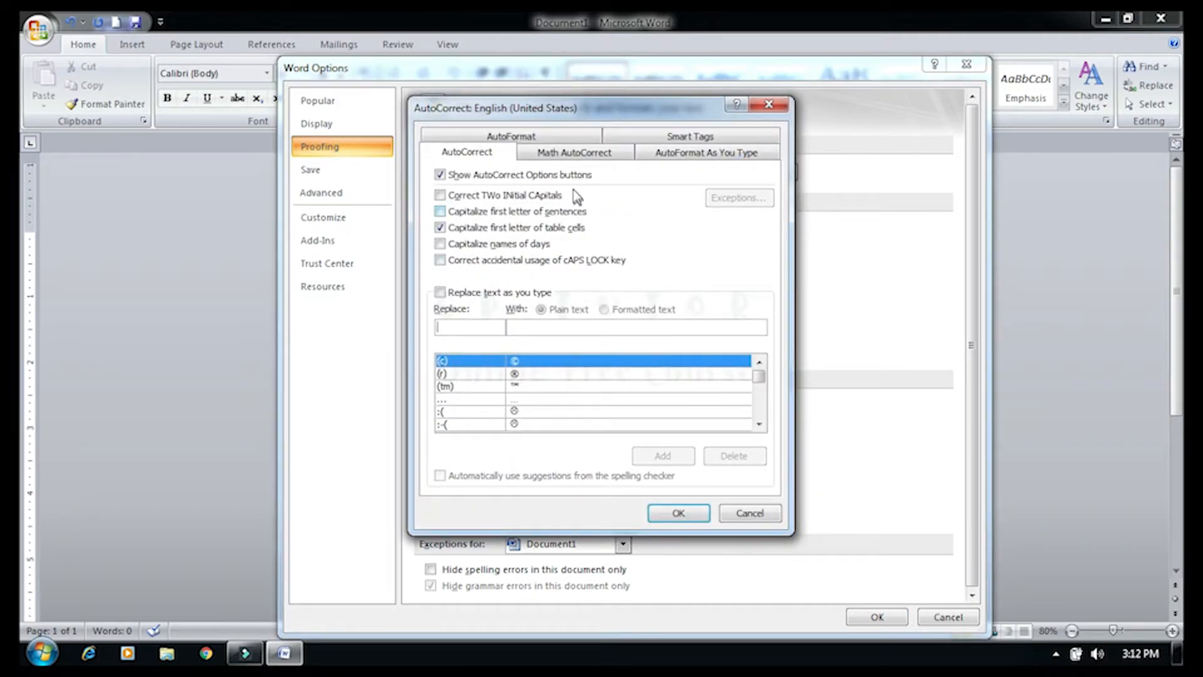
click(578, 153)
click(471, 369)
scroll(475, 373, down, 1)
scroll(477, 374, down, 8)
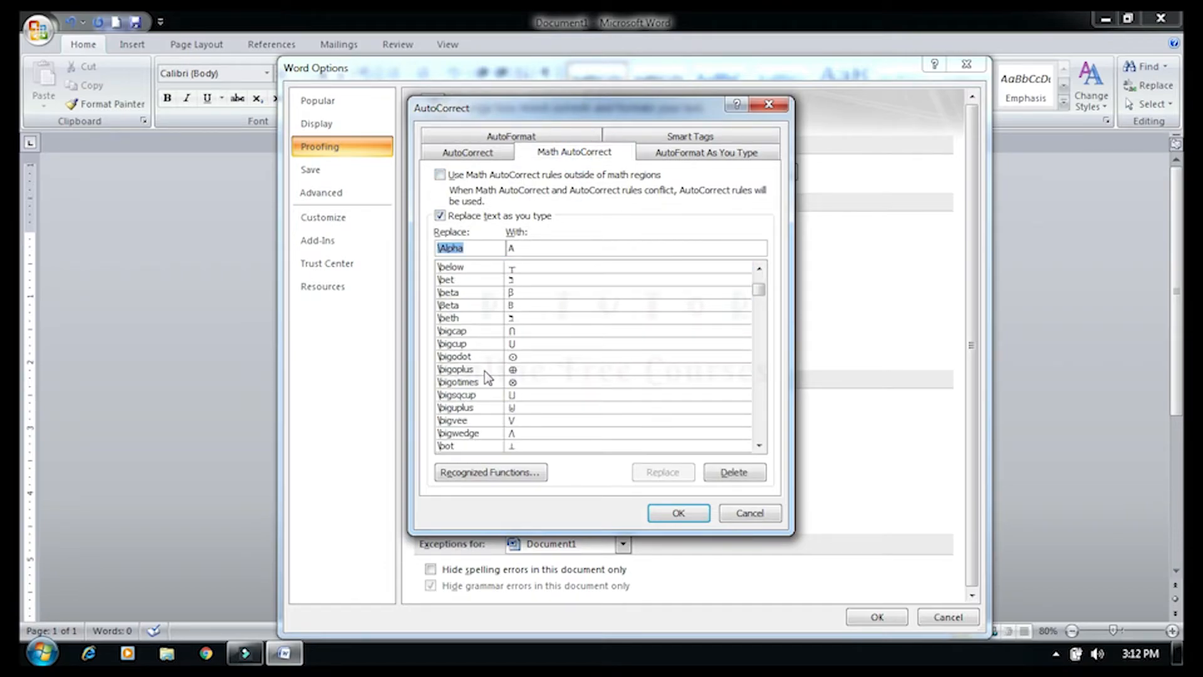
click(484, 369)
scroll(488, 385, down, 15)
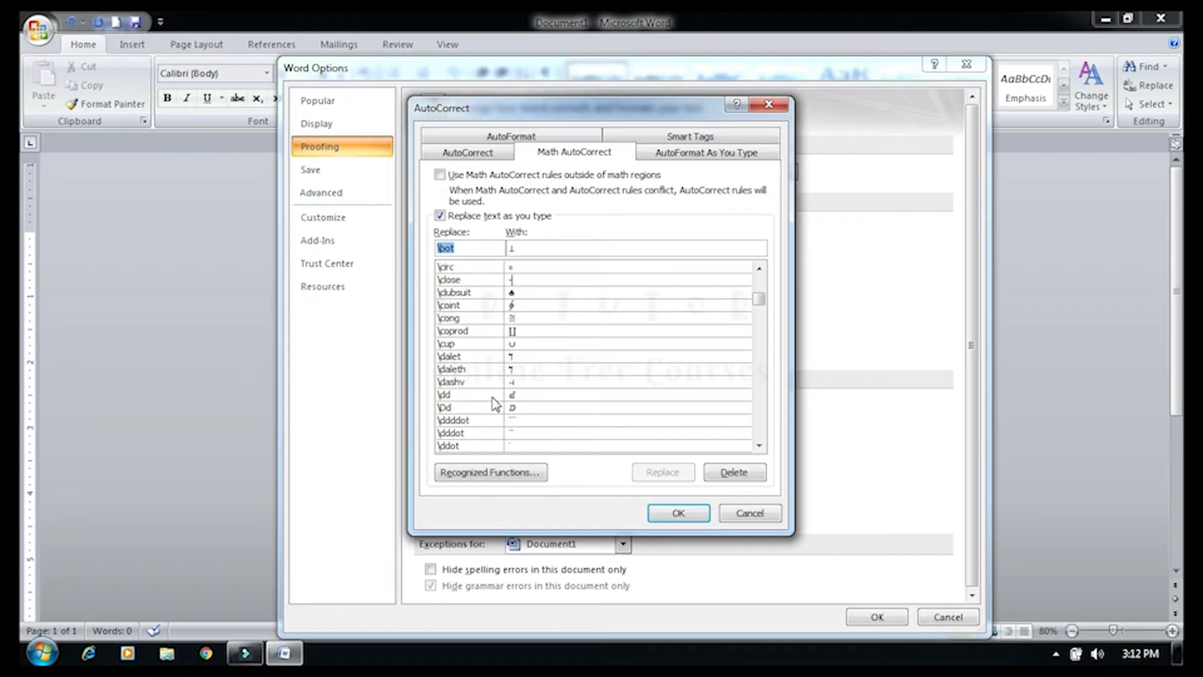
scroll(494, 397, down, 20)
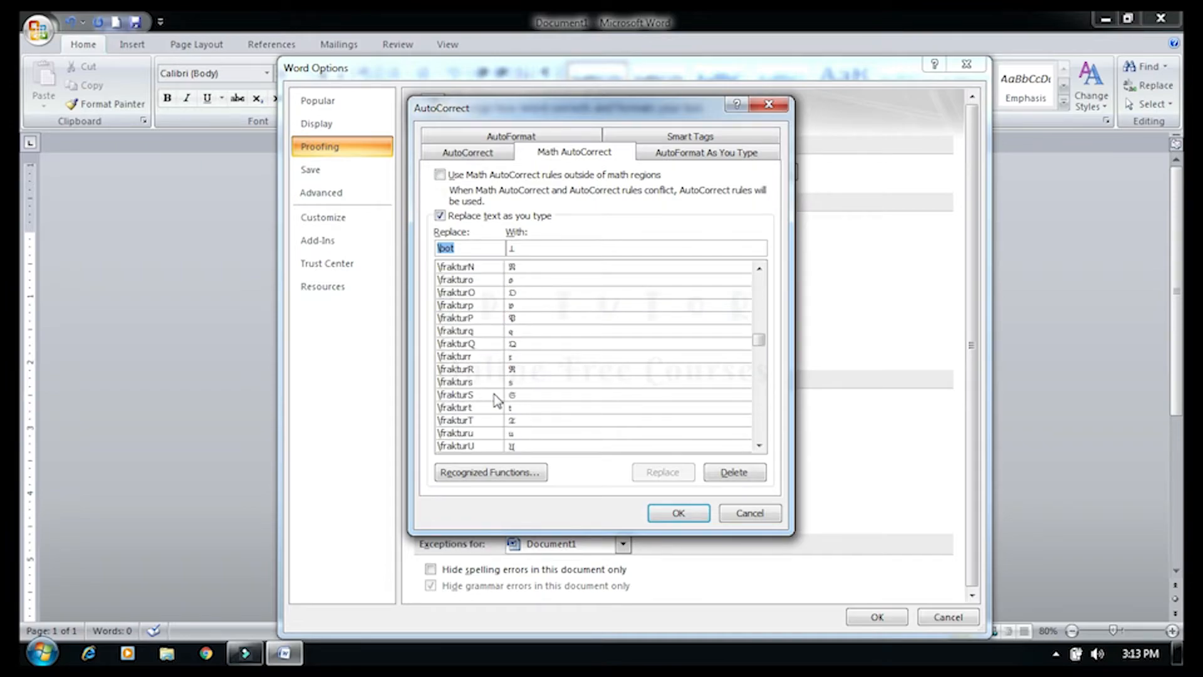
scroll(497, 399, down, 20)
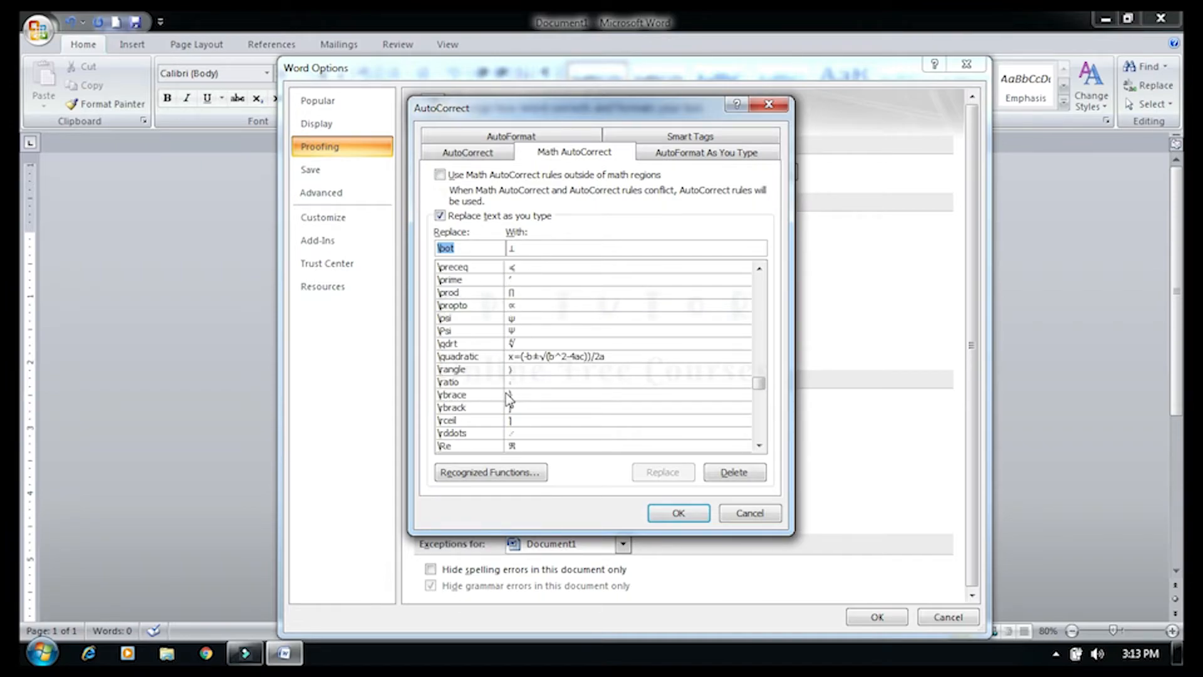
scroll(509, 399, down, 20)
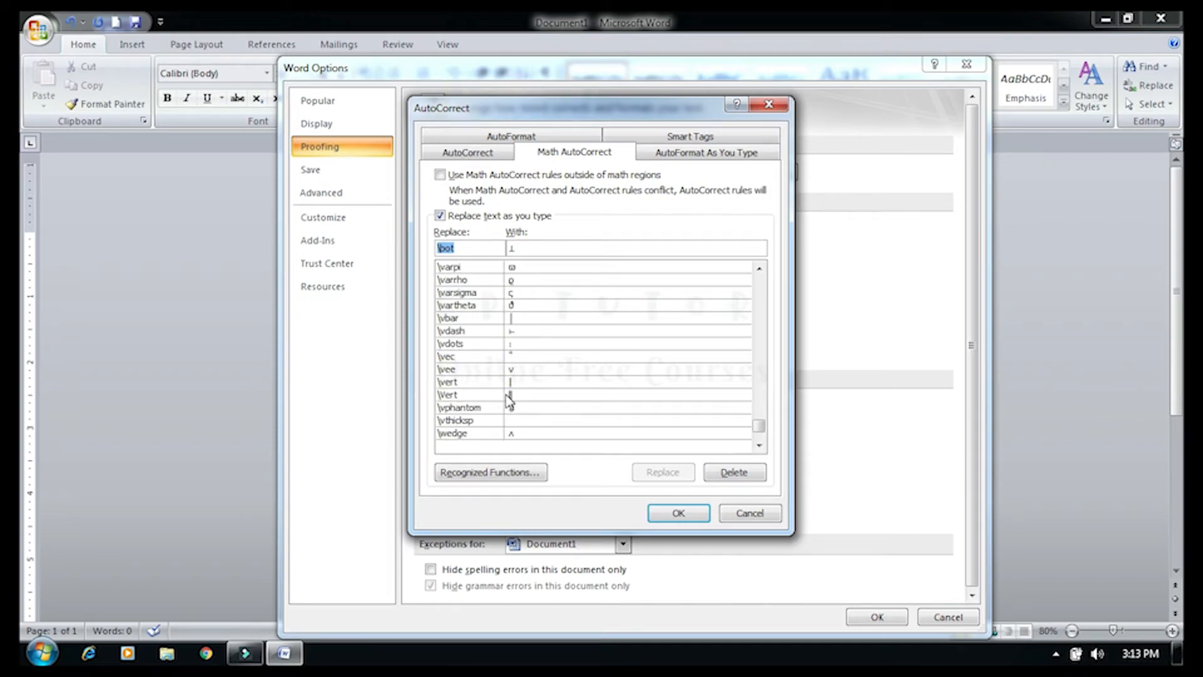
drag(759, 431, 700, 168)
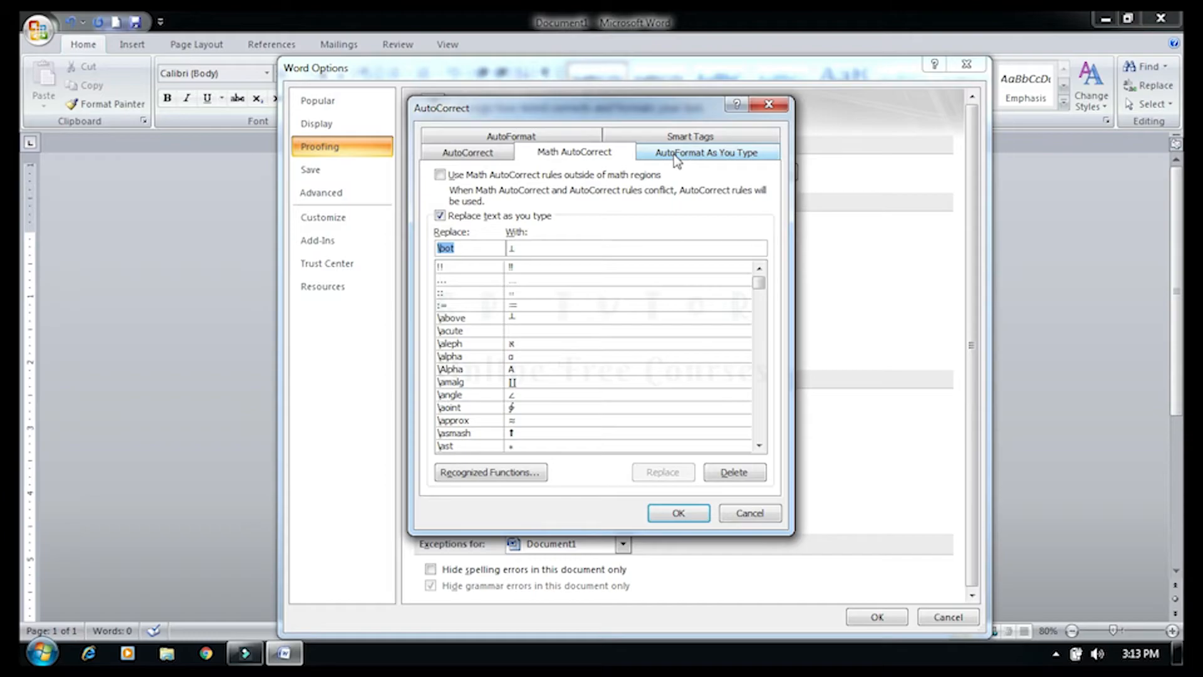
View the AutoFormat As You Type options and toggle Label text with smart tags on and off in the smart tag settings
click(677, 157)
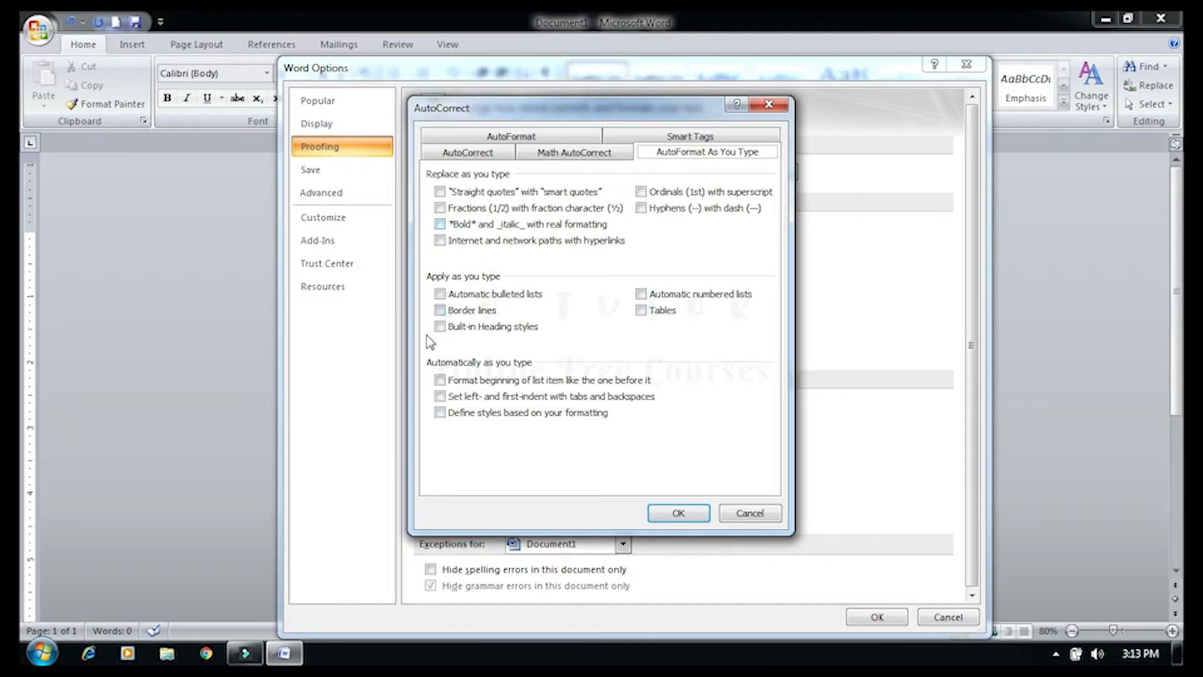
click(662, 137)
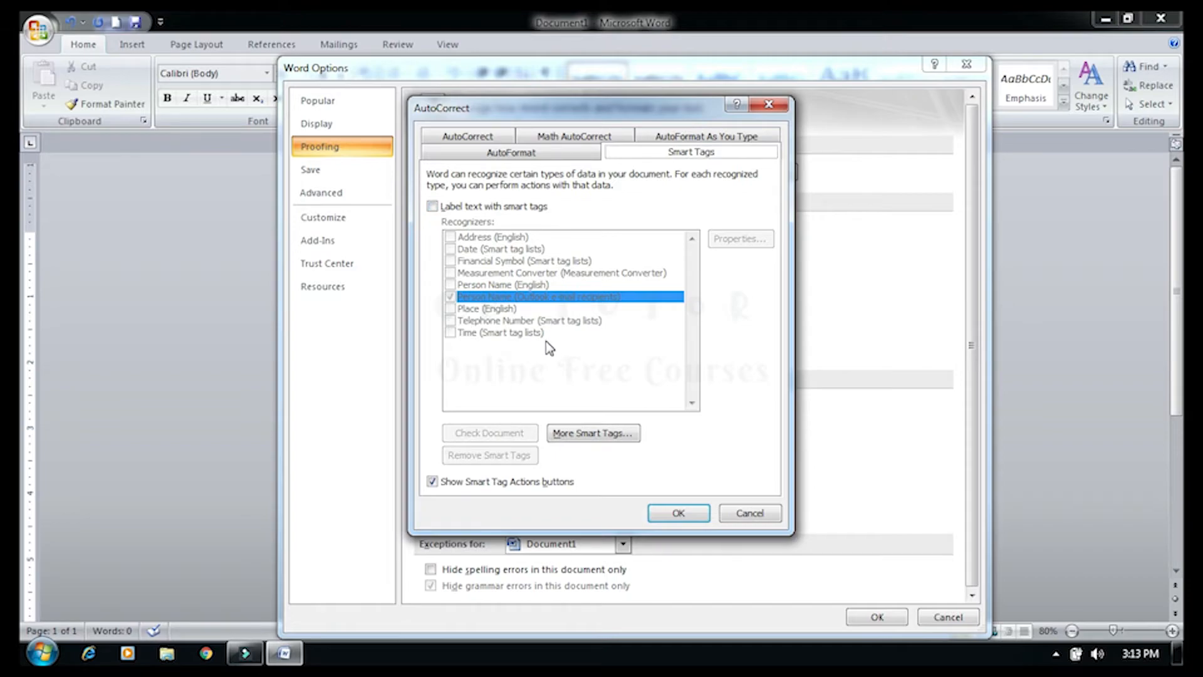
click(432, 207)
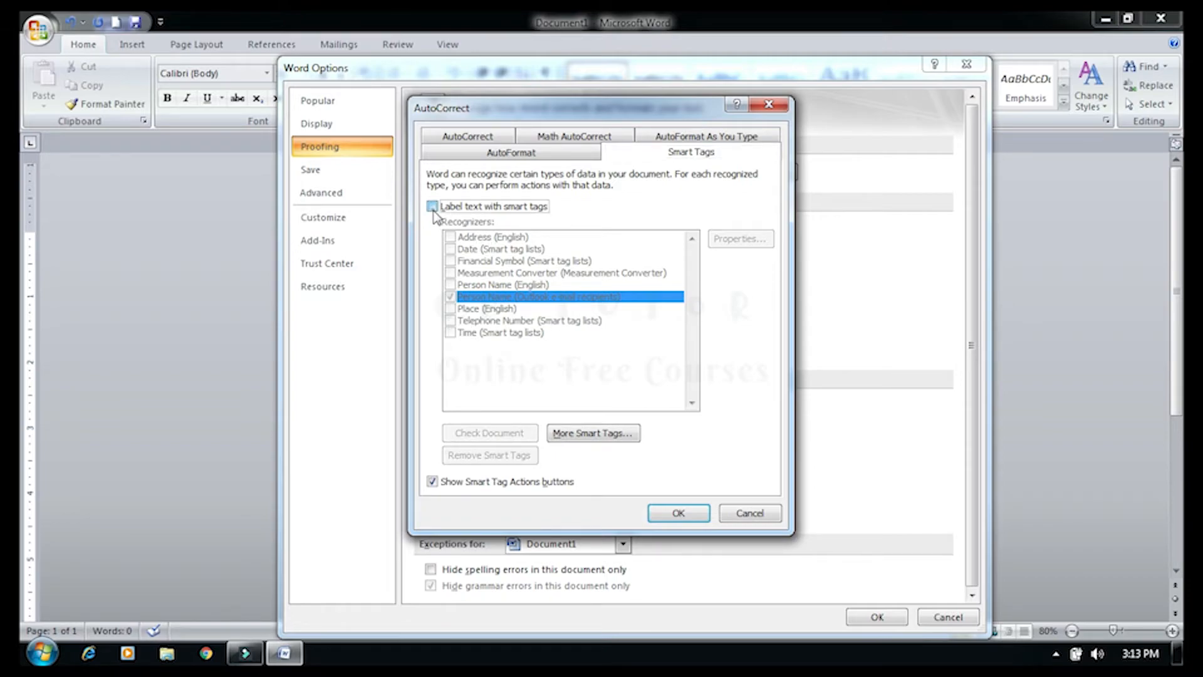
click(432, 207)
click(432, 207)
click(432, 207)
View the AutoFormat options, return to the general AutoCorrect options, and close them without making changes
click(566, 158)
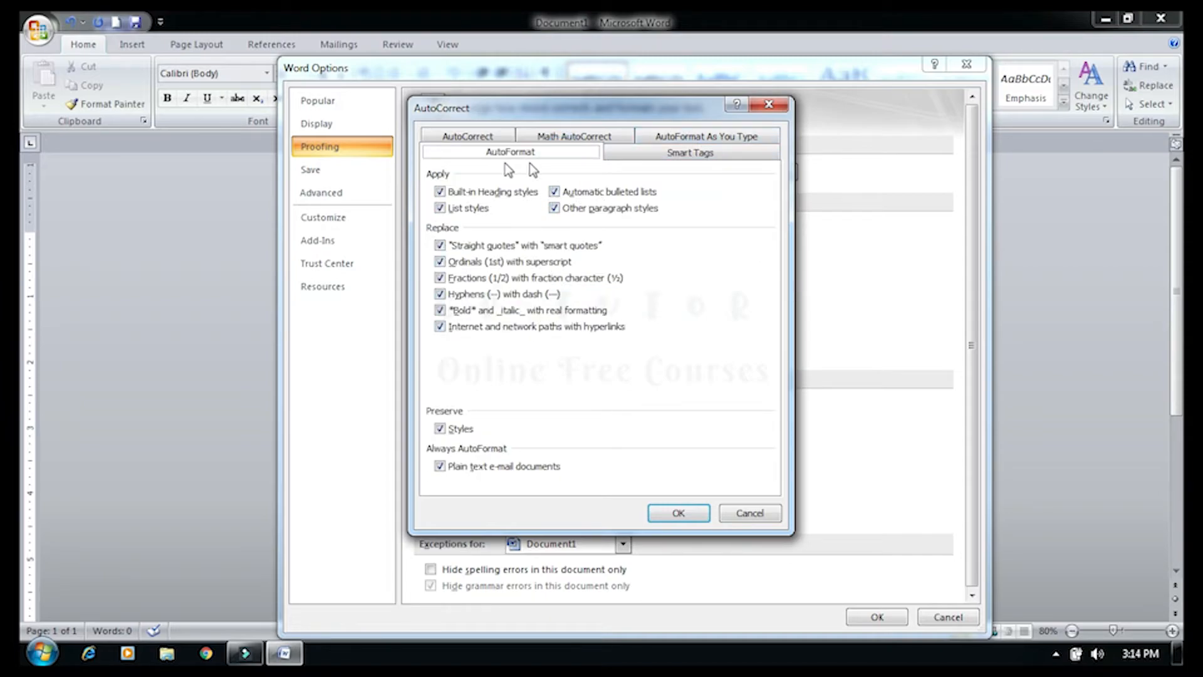
click(473, 139)
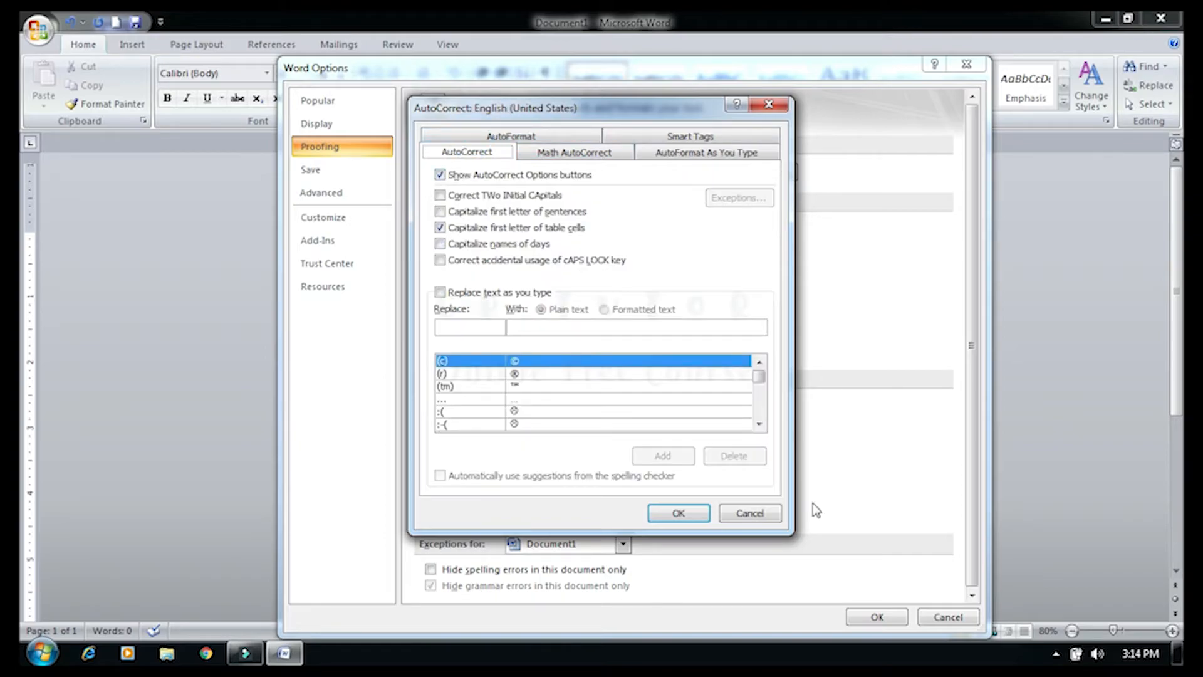
click(750, 513)
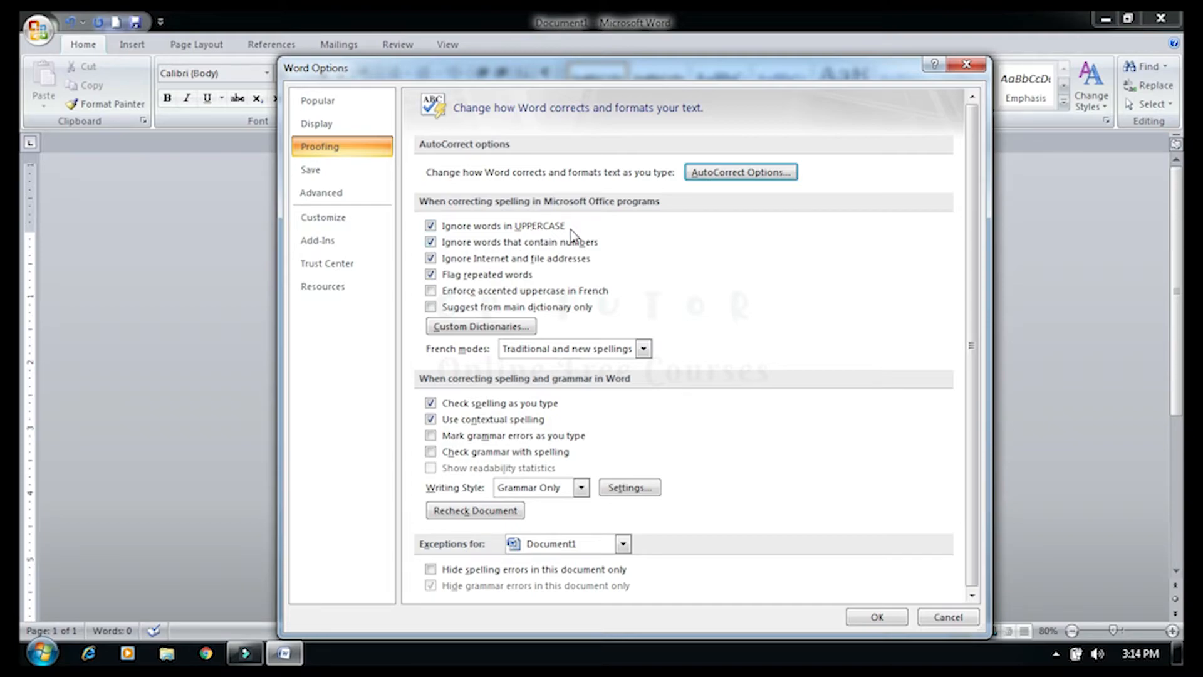
Turn Ignore words in UPPERCASE off and on again, and dismiss the Windows color scheme message
click(431, 226)
click(431, 226)
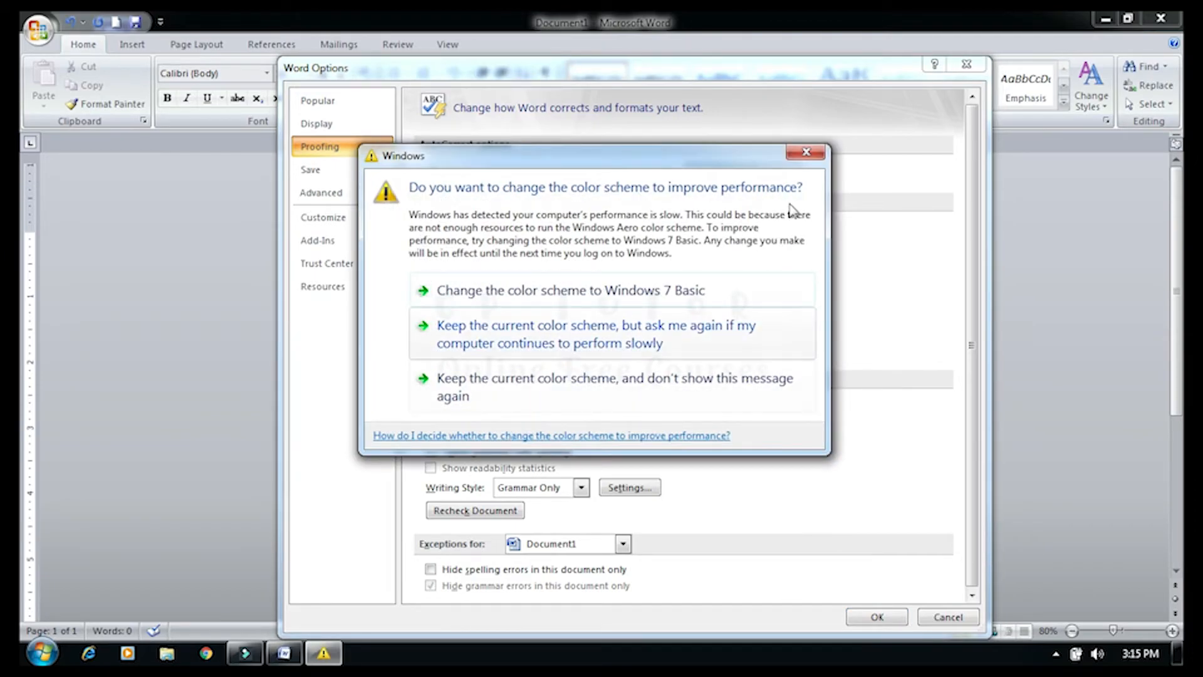
click(803, 161)
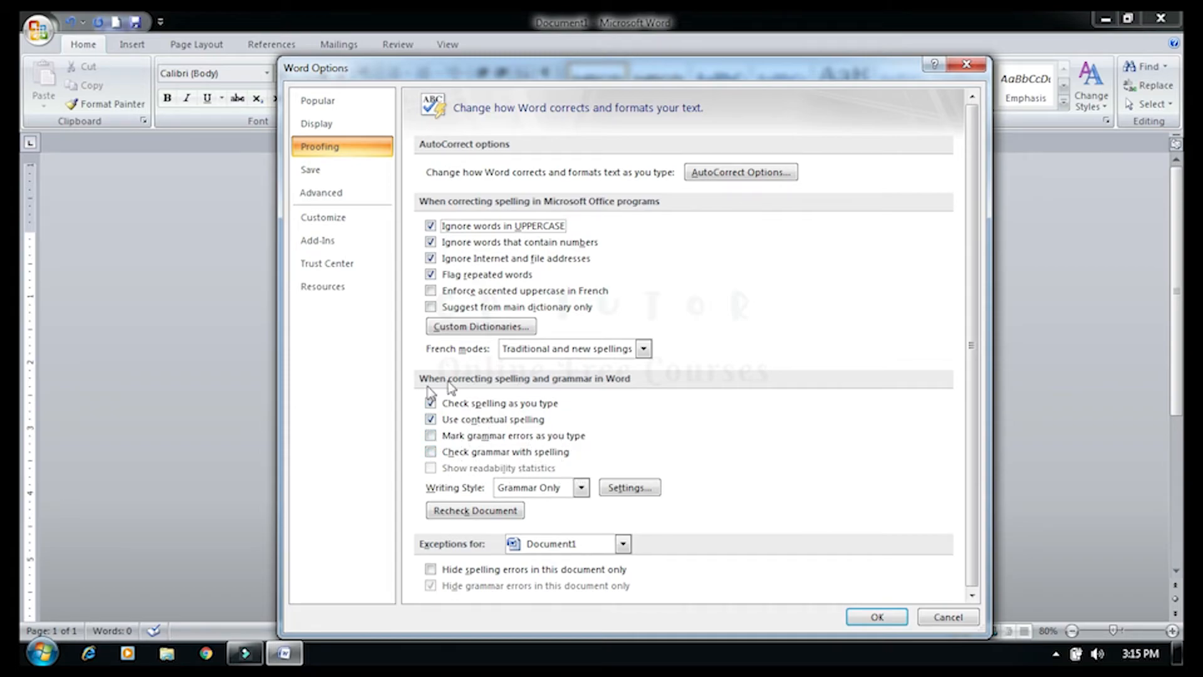
Keep the writing style at Grammar Only, review the grammar and style options in Grammar Settings, and cancel out of them
click(581, 487)
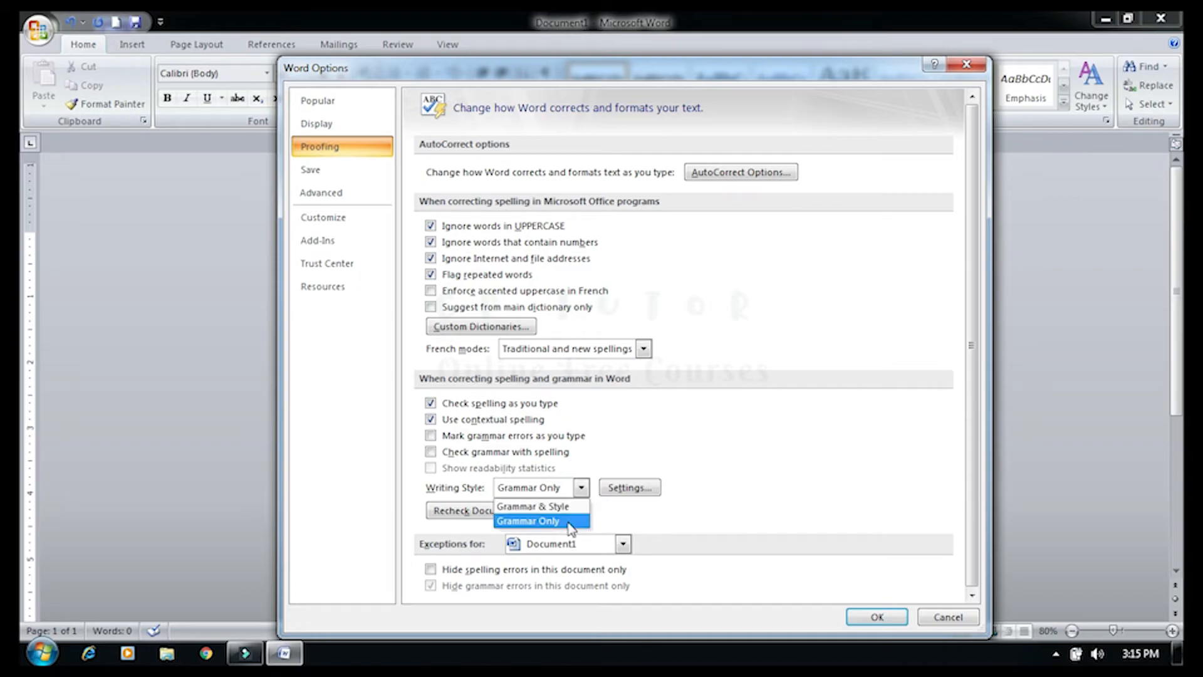
click(564, 521)
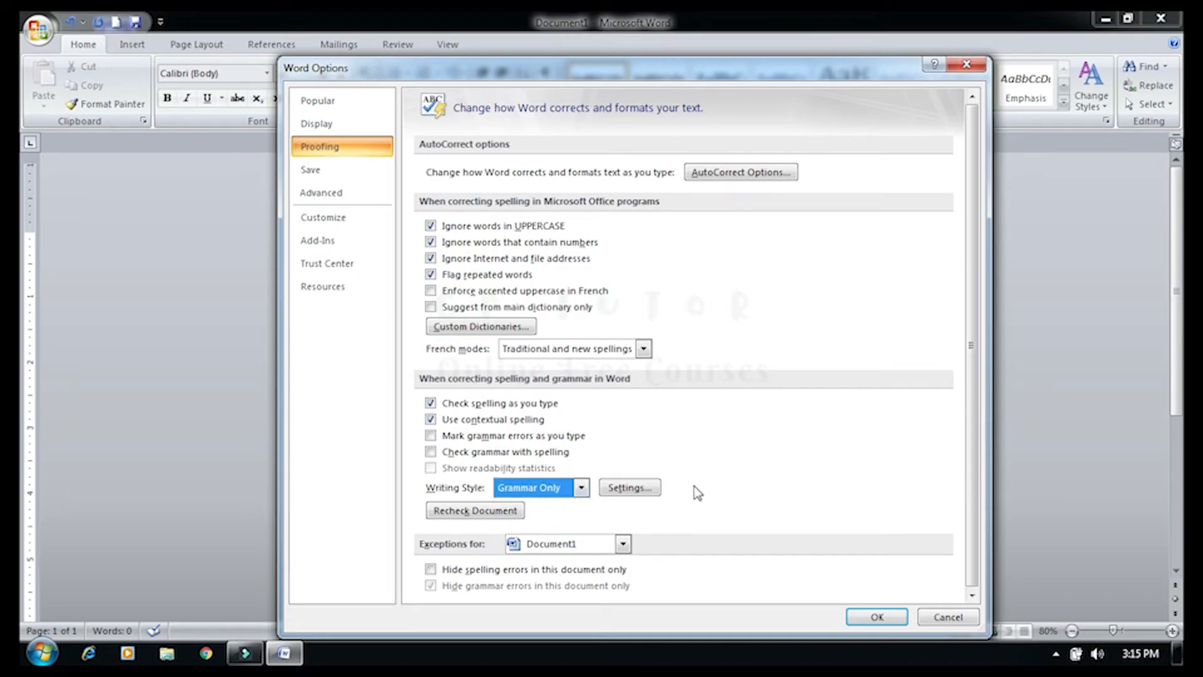
click(630, 488)
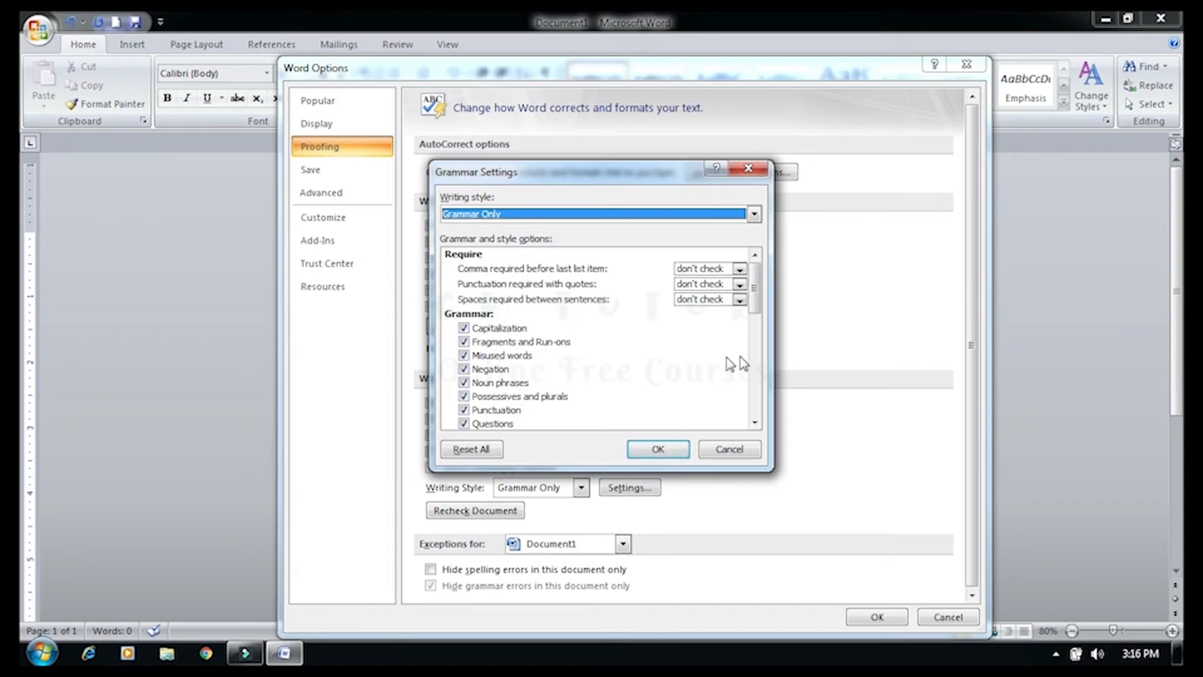
mouse_move(755, 295)
mouse_down()
mouse_move(758, 428)
mouse_move(758, 272)
mouse_up()
drag(755, 297, 759, 342)
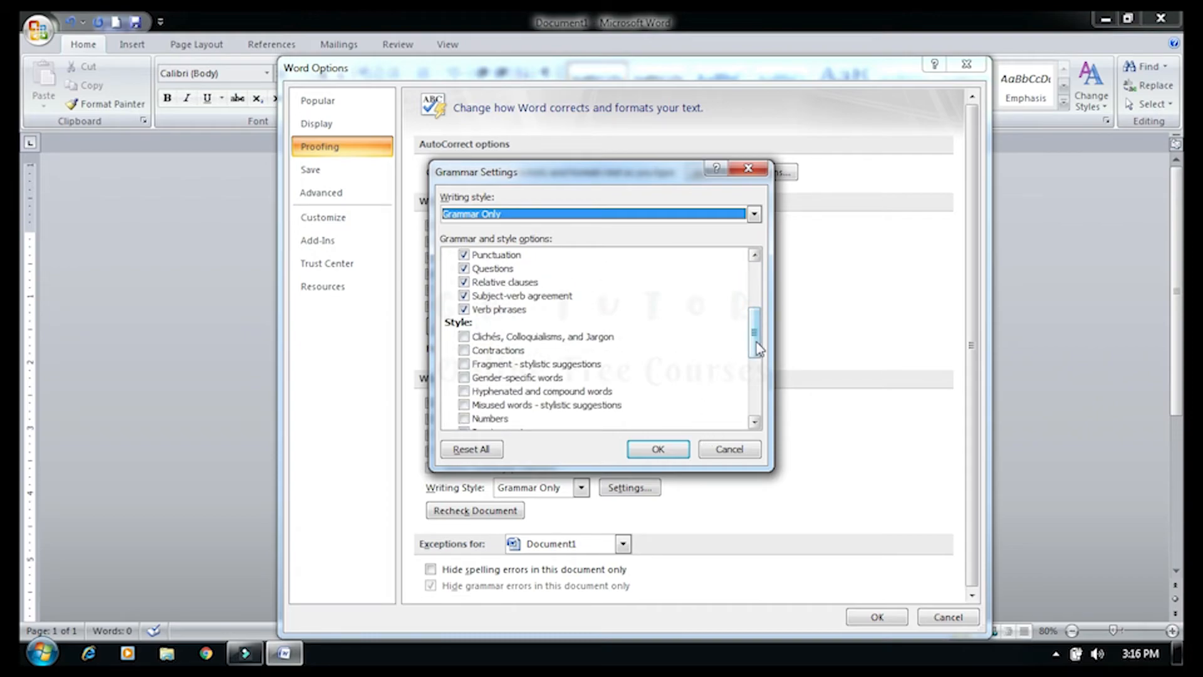
drag(760, 347, 752, 282)
click(746, 449)
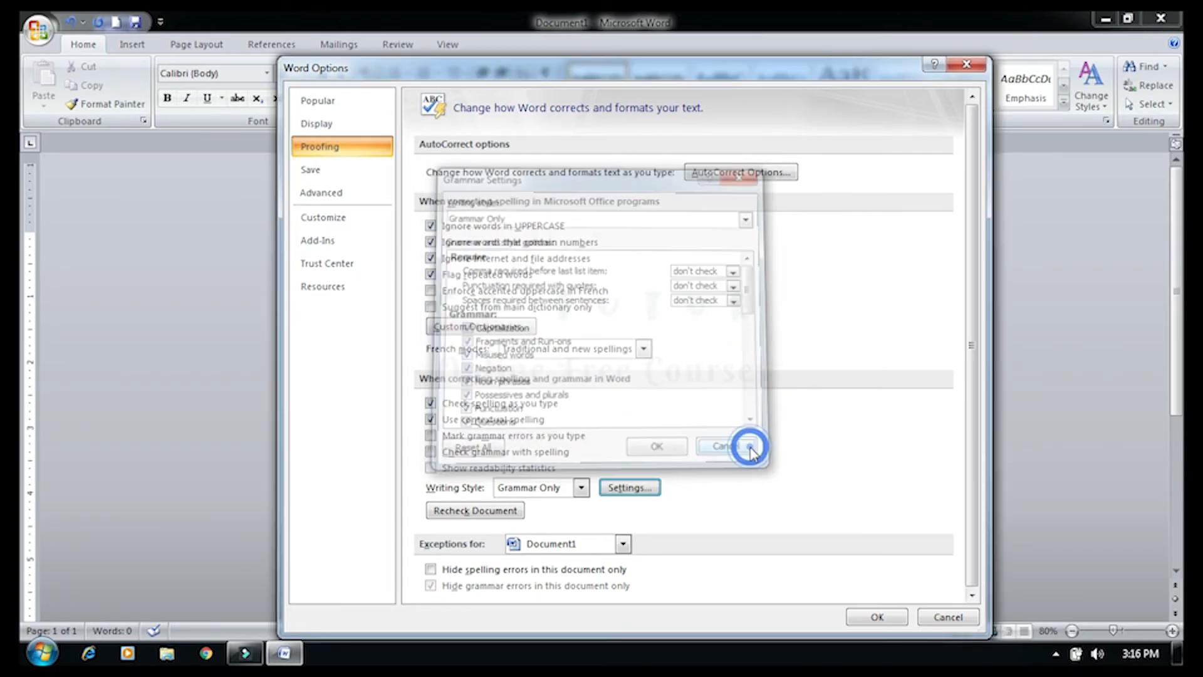
click(755, 490)
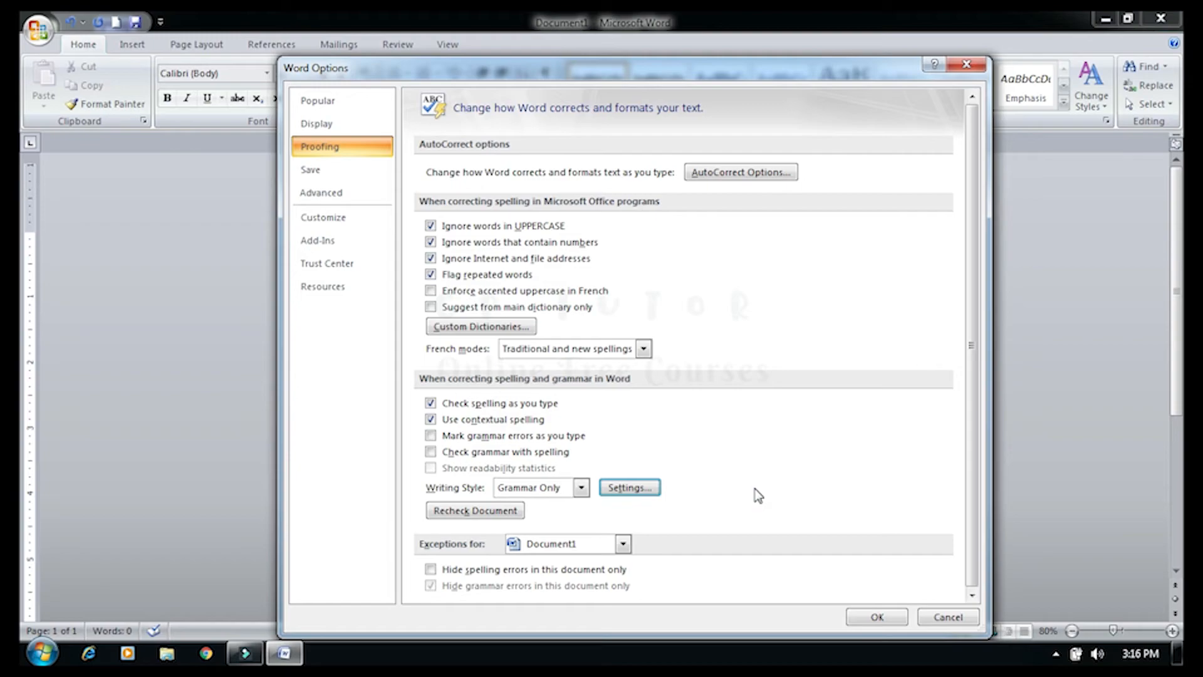
Turn Hide spelling errors in this document only on, off and on again for Document1
click(432, 571)
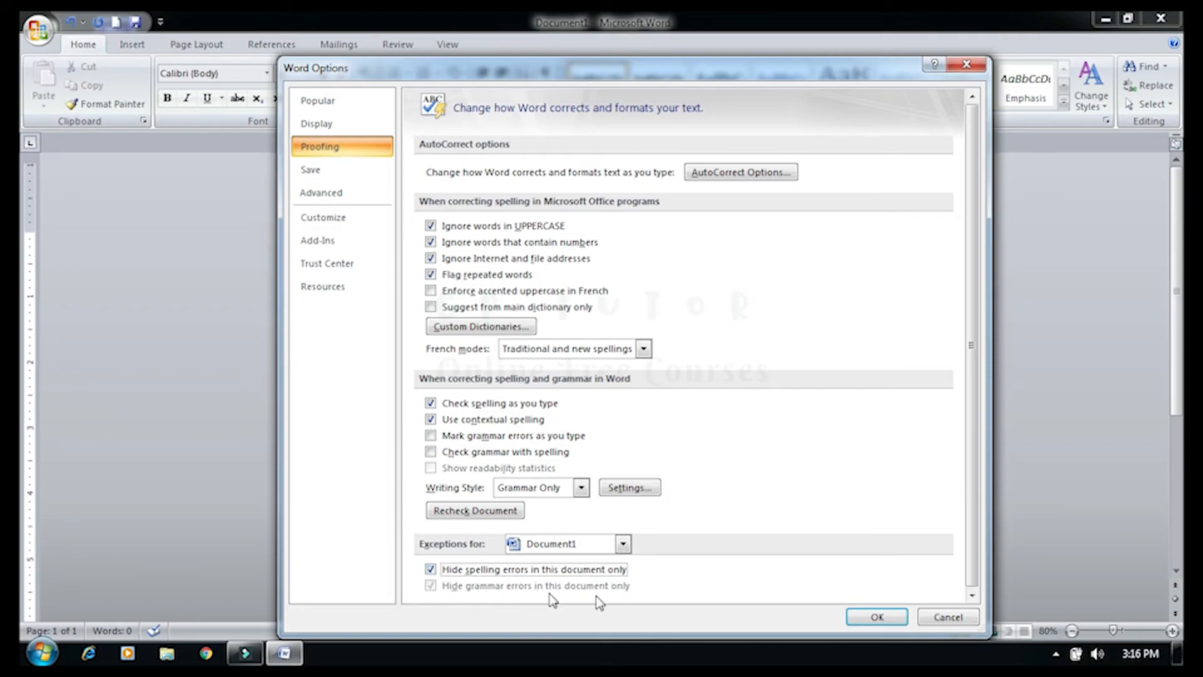
click(430, 570)
click(431, 569)
View the save options and the available file formats, keeping Word Document (*.docx) as the default save format
click(317, 170)
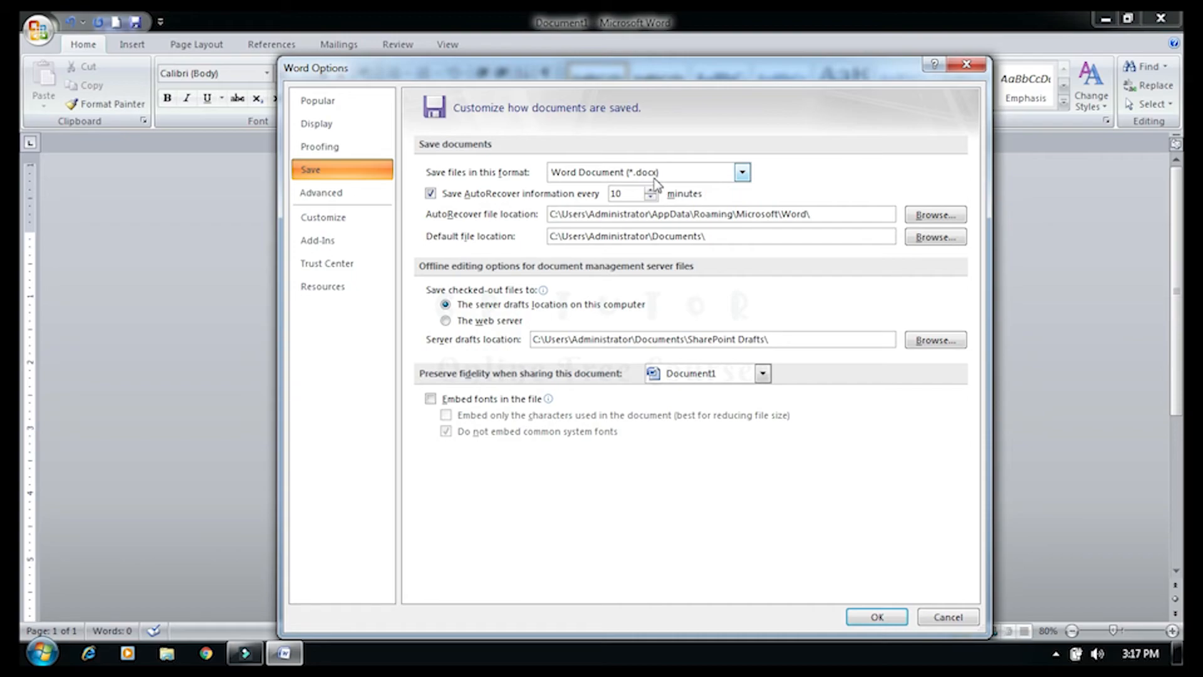
click(671, 175)
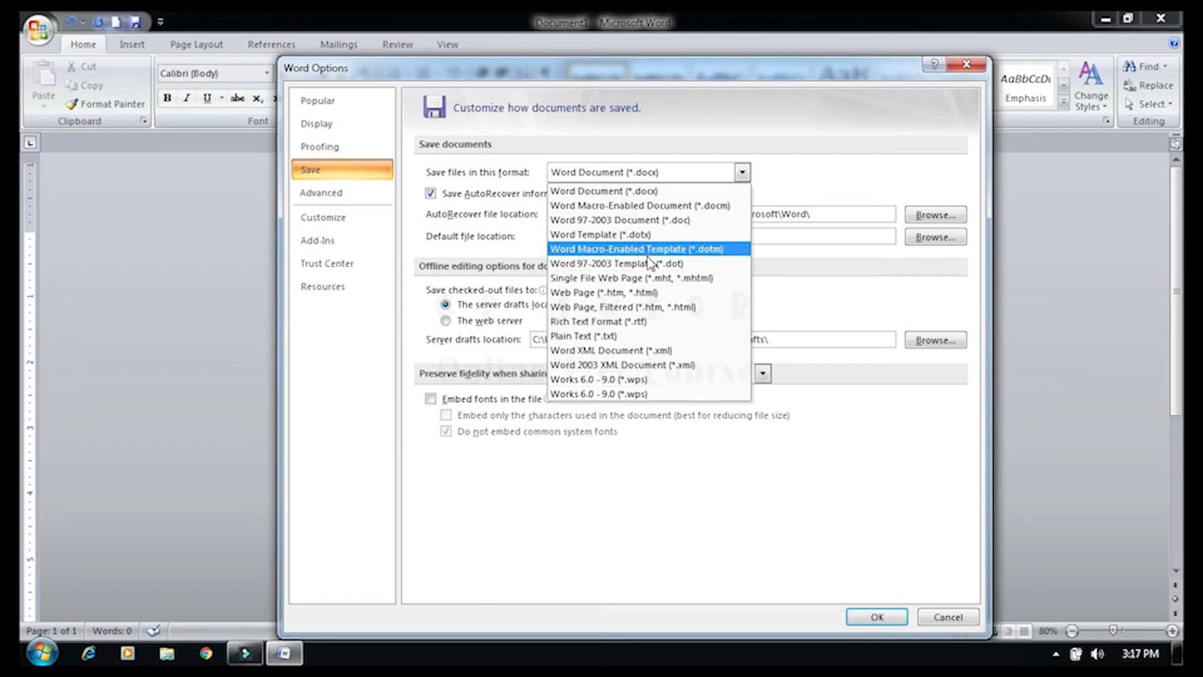
click(662, 173)
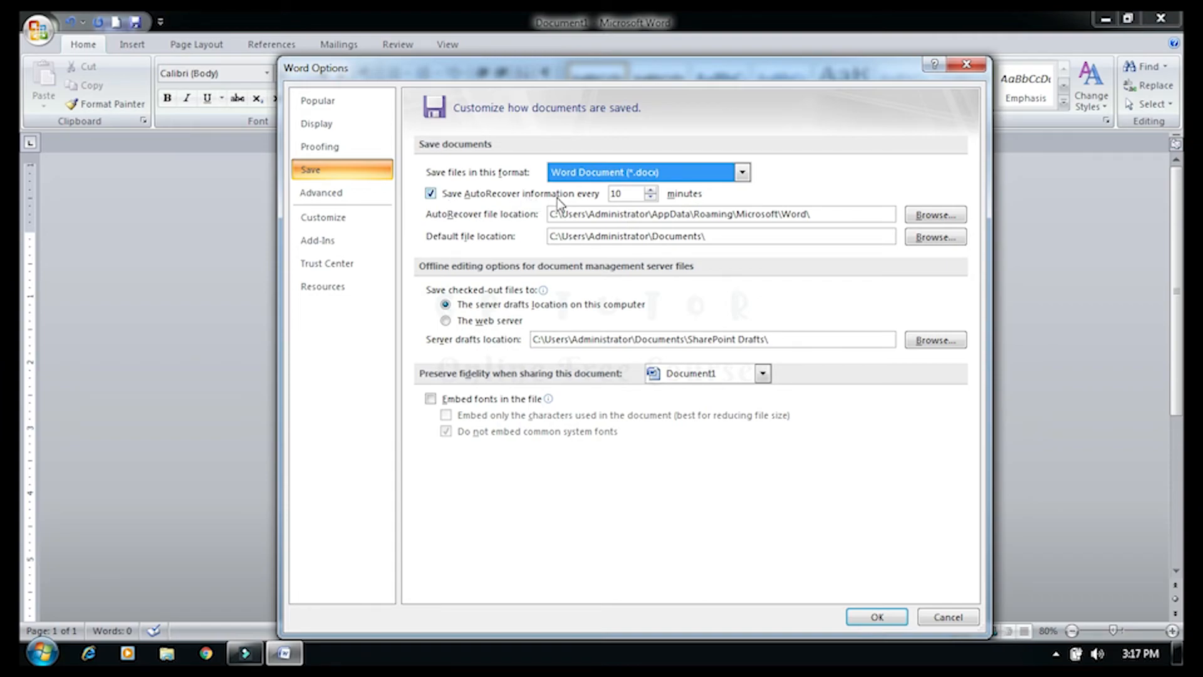
Raise the AutoRecover save interval to 21 minutes, return it to 10 minutes, and dismiss the Windows color scheme message
click(650, 190)
click(650, 190)
click(650, 190)
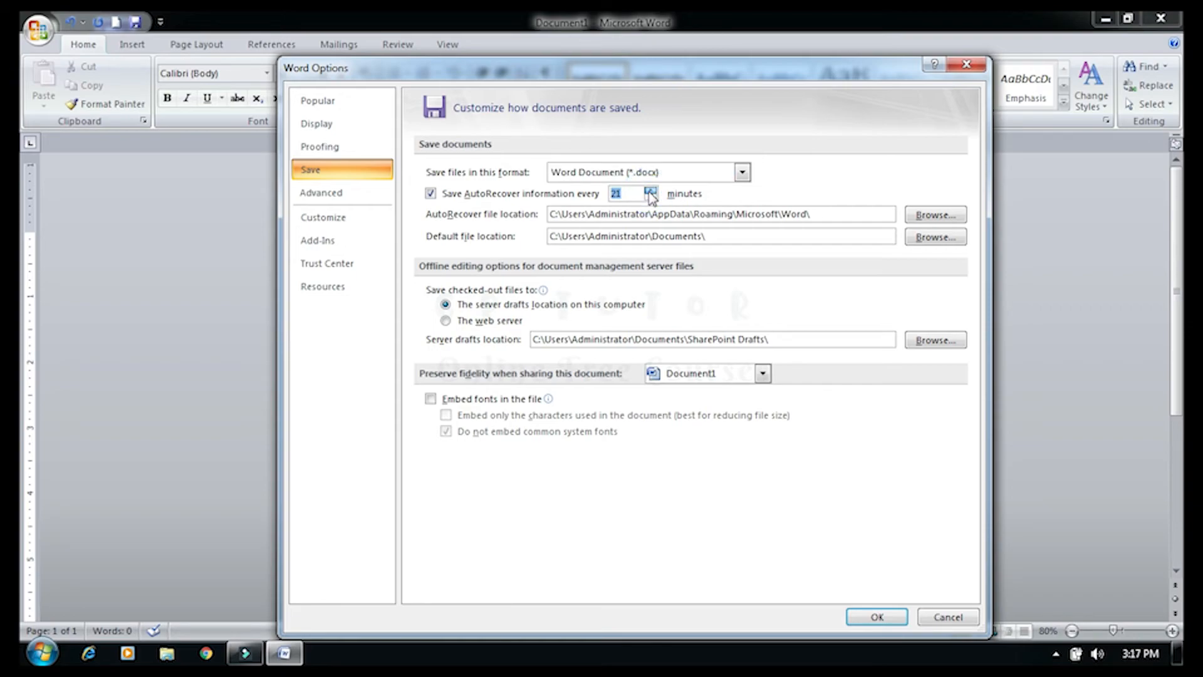
click(649, 189)
click(651, 197)
click(651, 191)
click(651, 190)
click(652, 192)
click(654, 194)
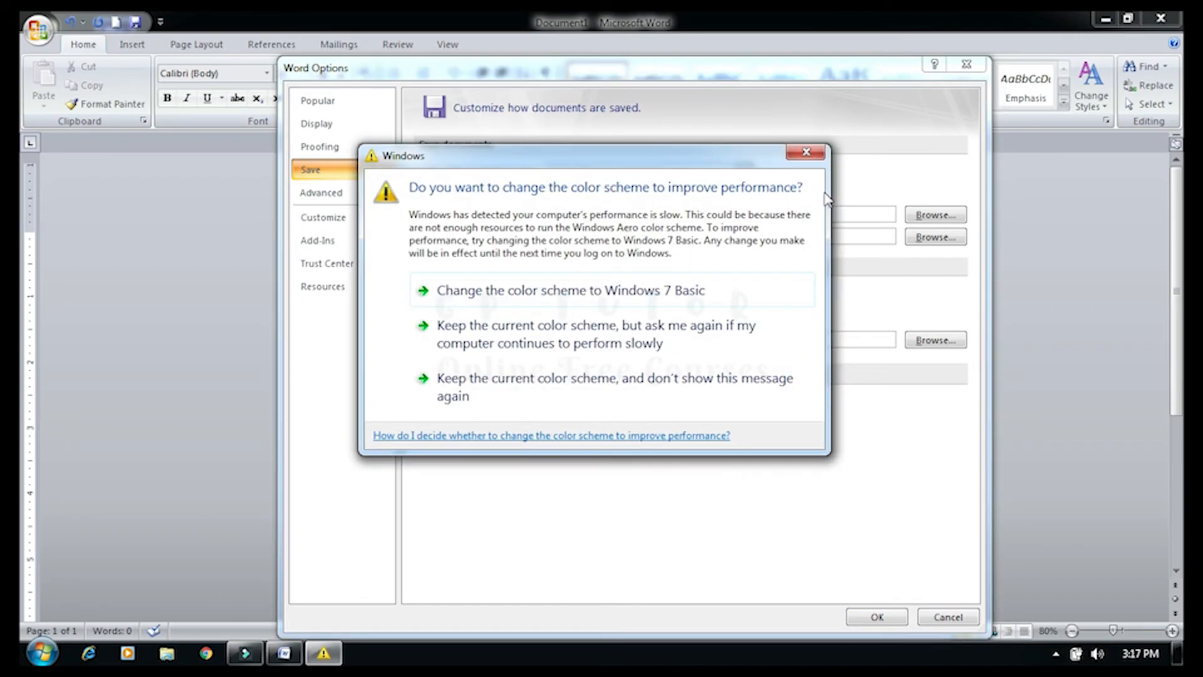
click(806, 153)
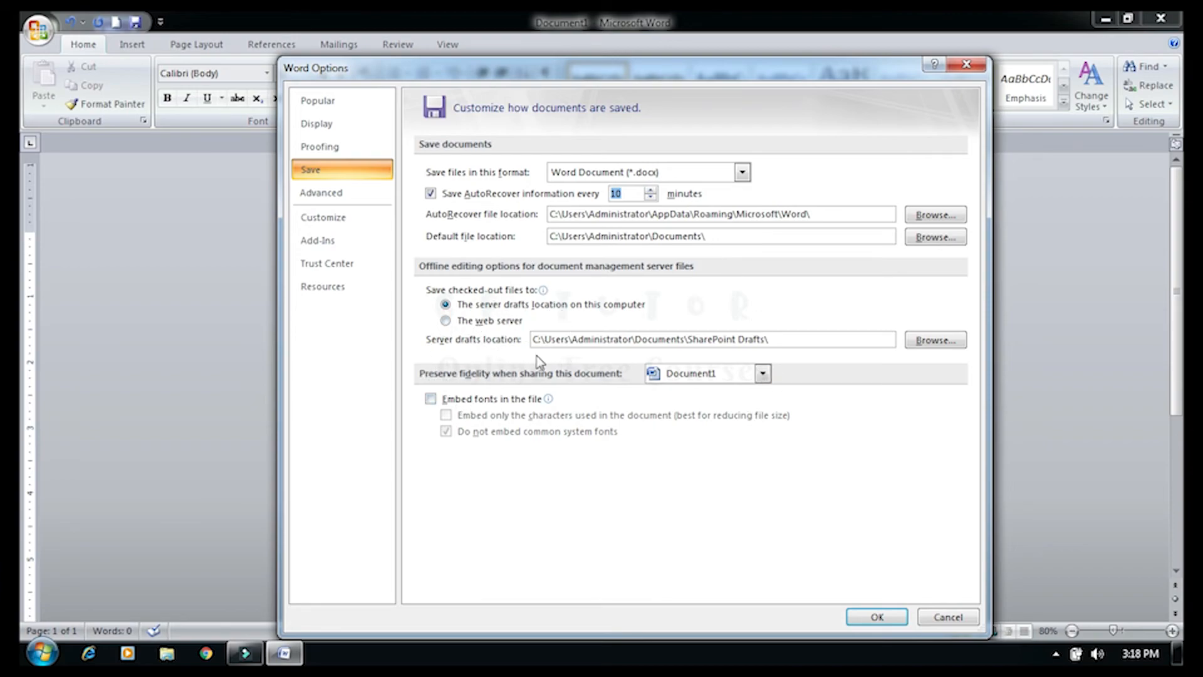
In the advanced editing options, turn Use CTRL + Click to follow hyperlink off and on again
click(334, 195)
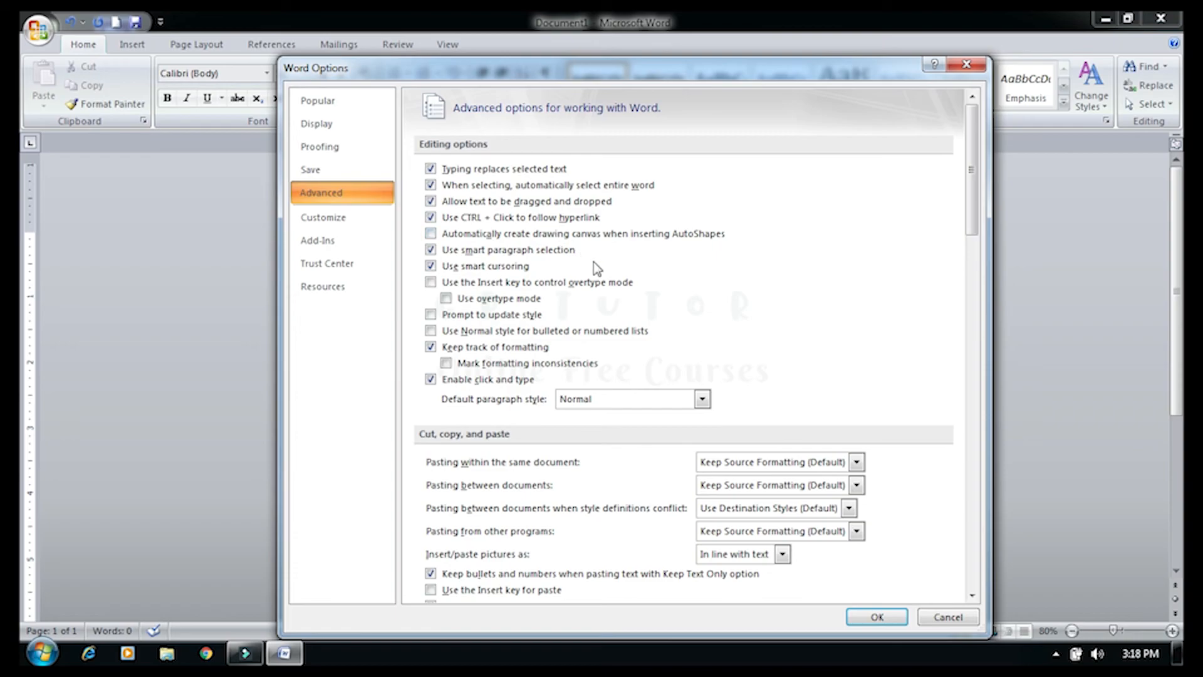
click(431, 219)
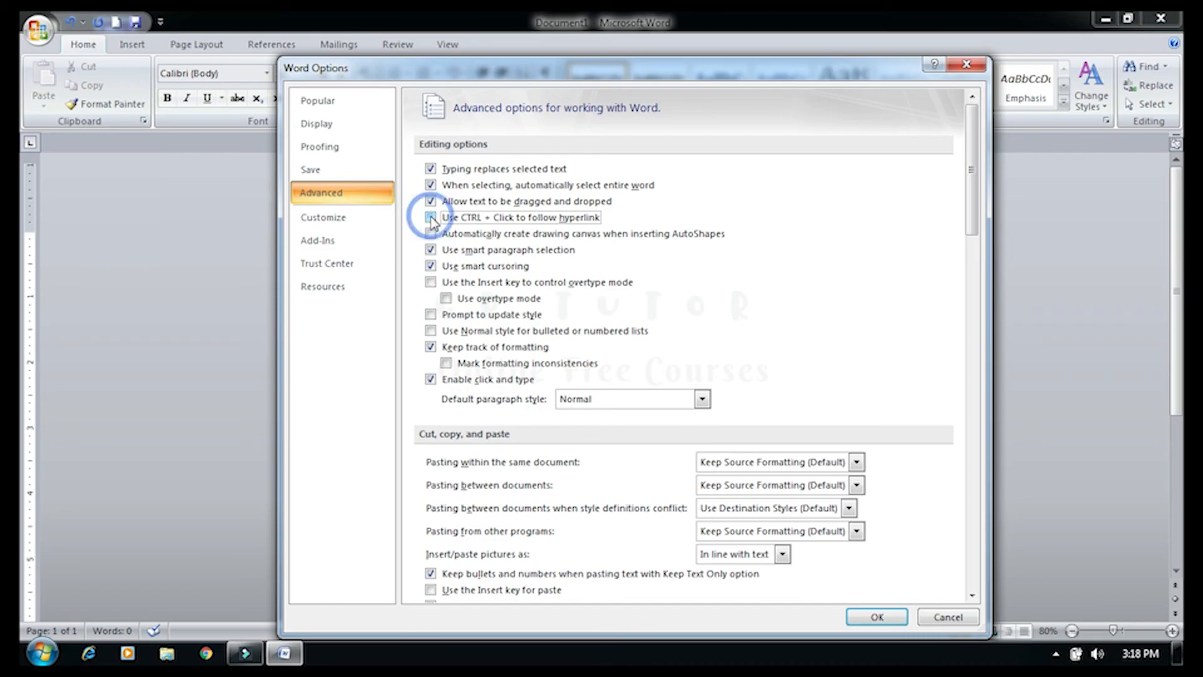
click(431, 218)
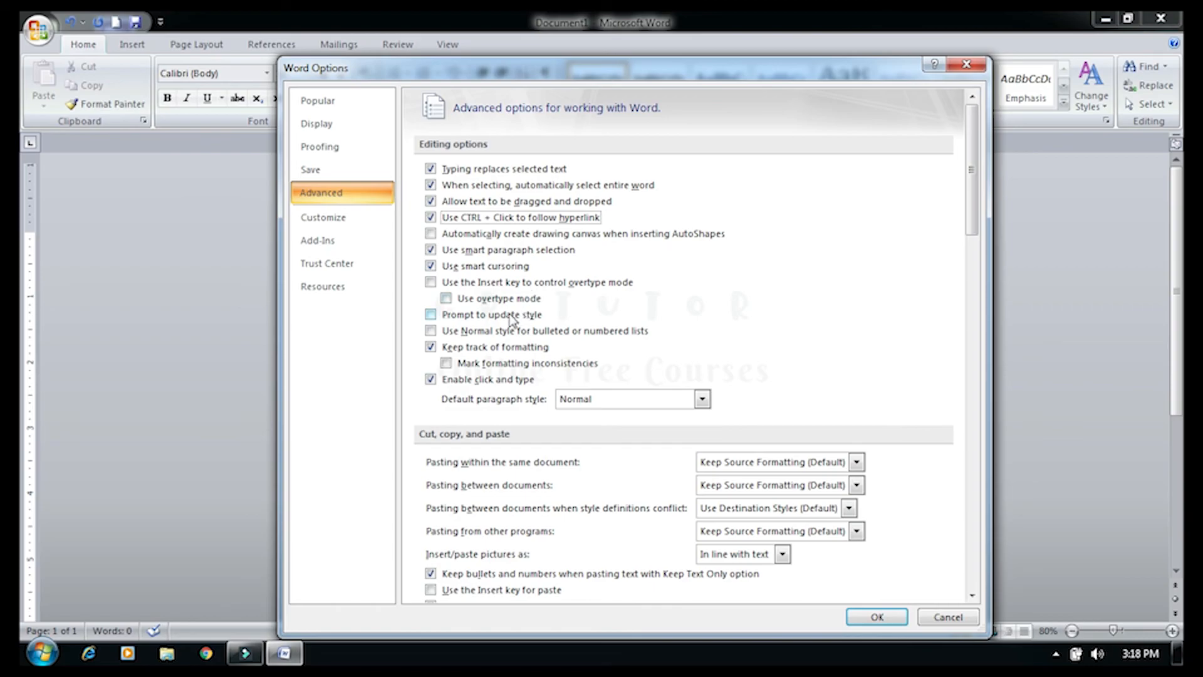
Look through the Popular Commands available for the Quick Access Toolbar and dismiss the Windows color scheme message
click(327, 216)
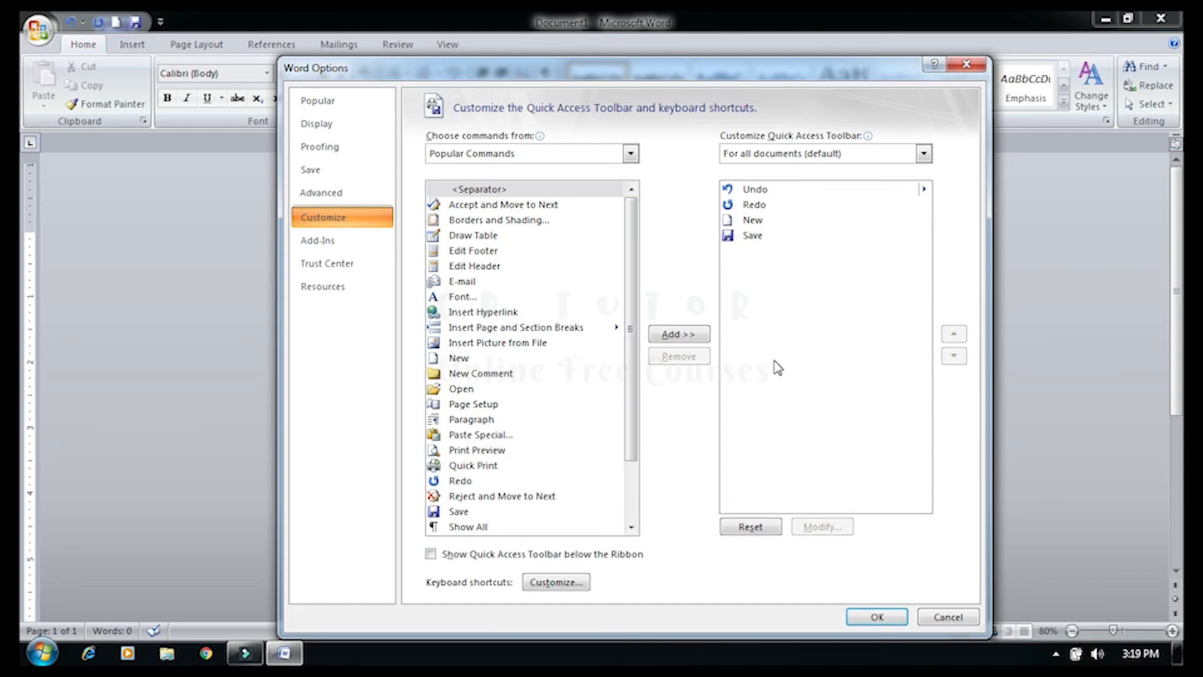
click(479, 420)
scroll(621, 421, down, 2)
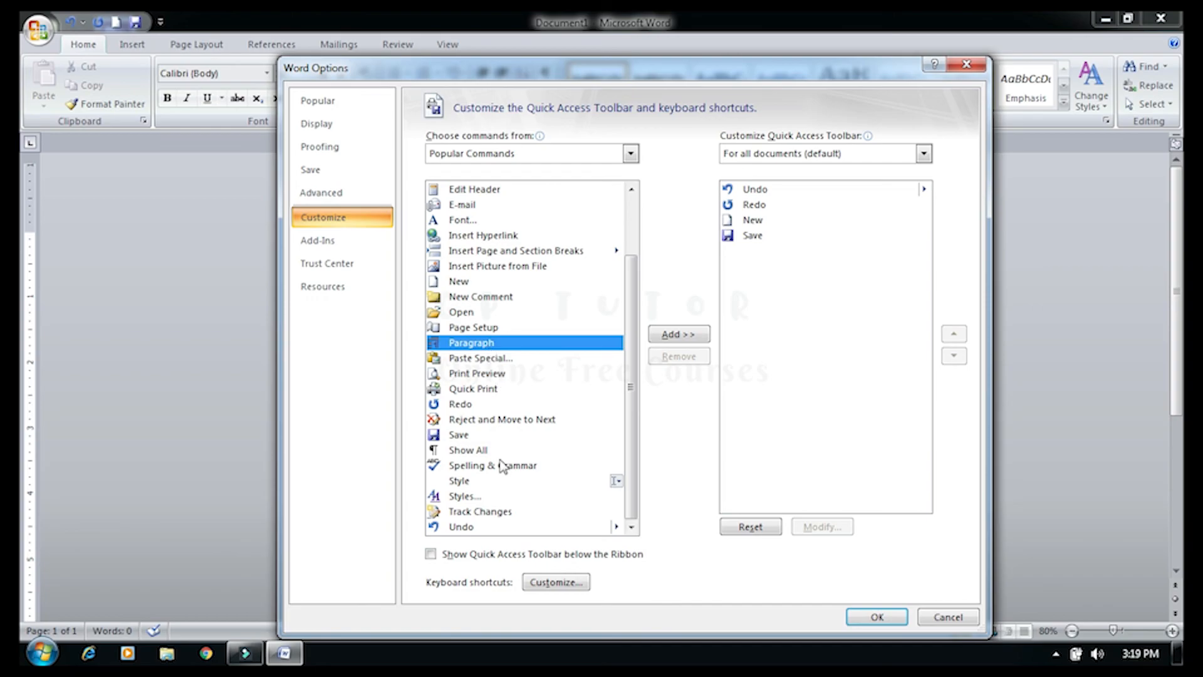
scroll(513, 256, up, 2)
click(564, 155)
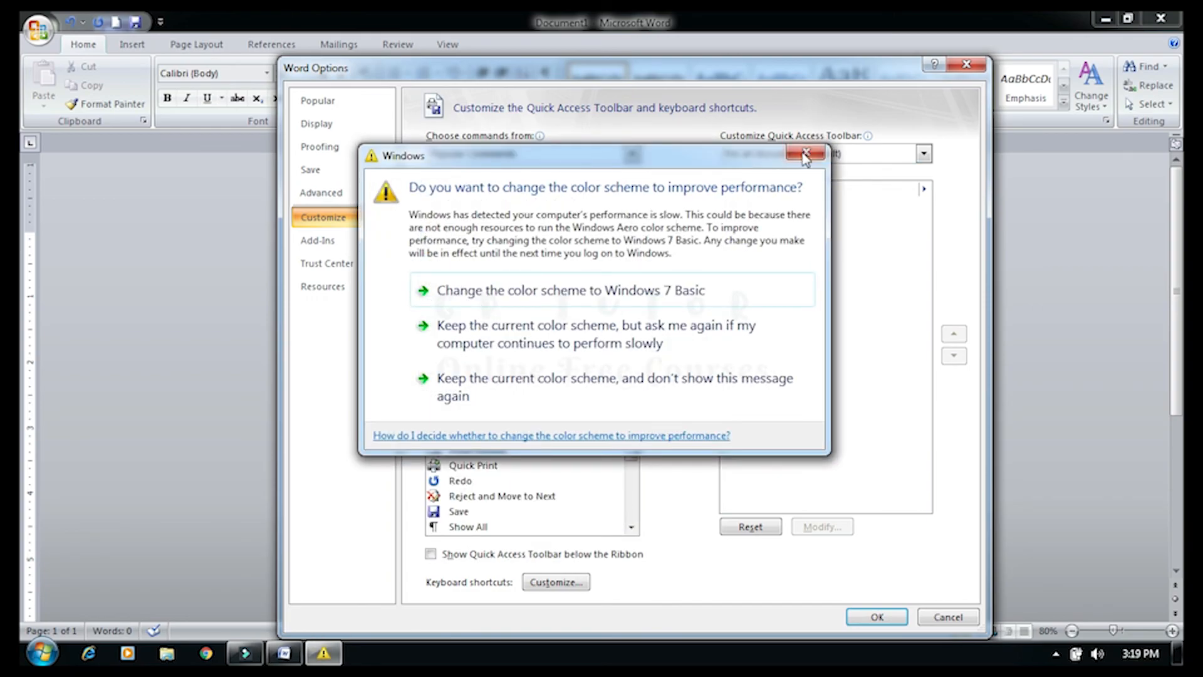
click(805, 154)
Add the One Page command from the View Tab commands to the Quick Access Toolbar and remove it again
click(549, 153)
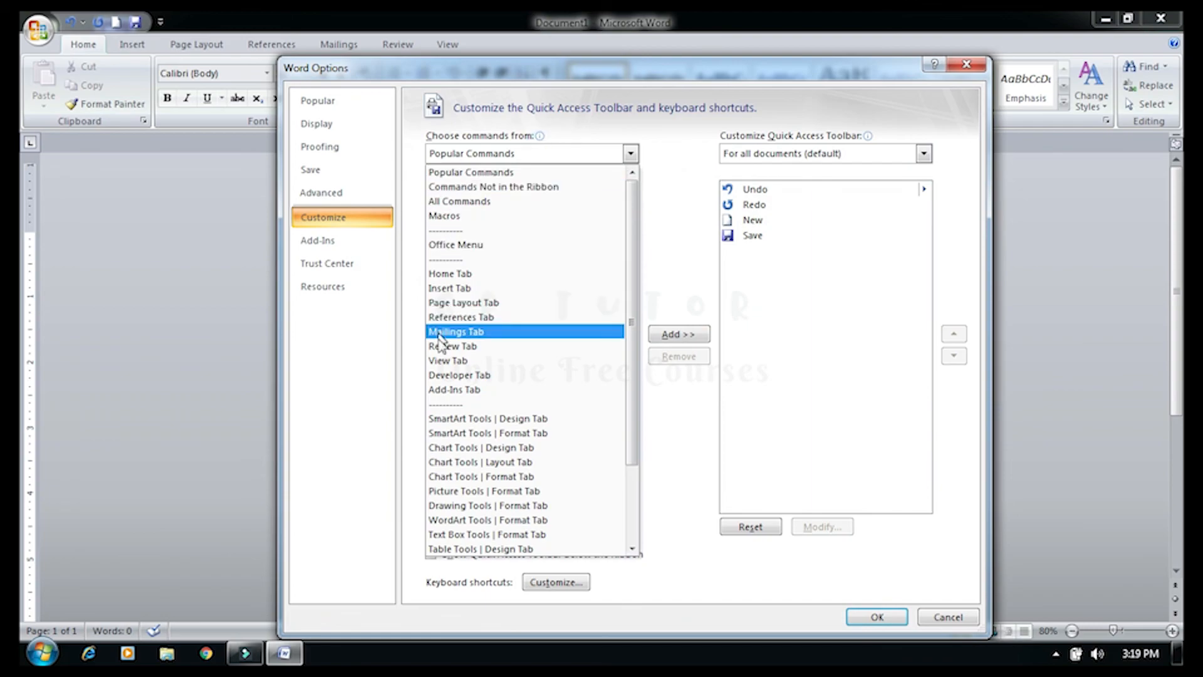
click(488, 361)
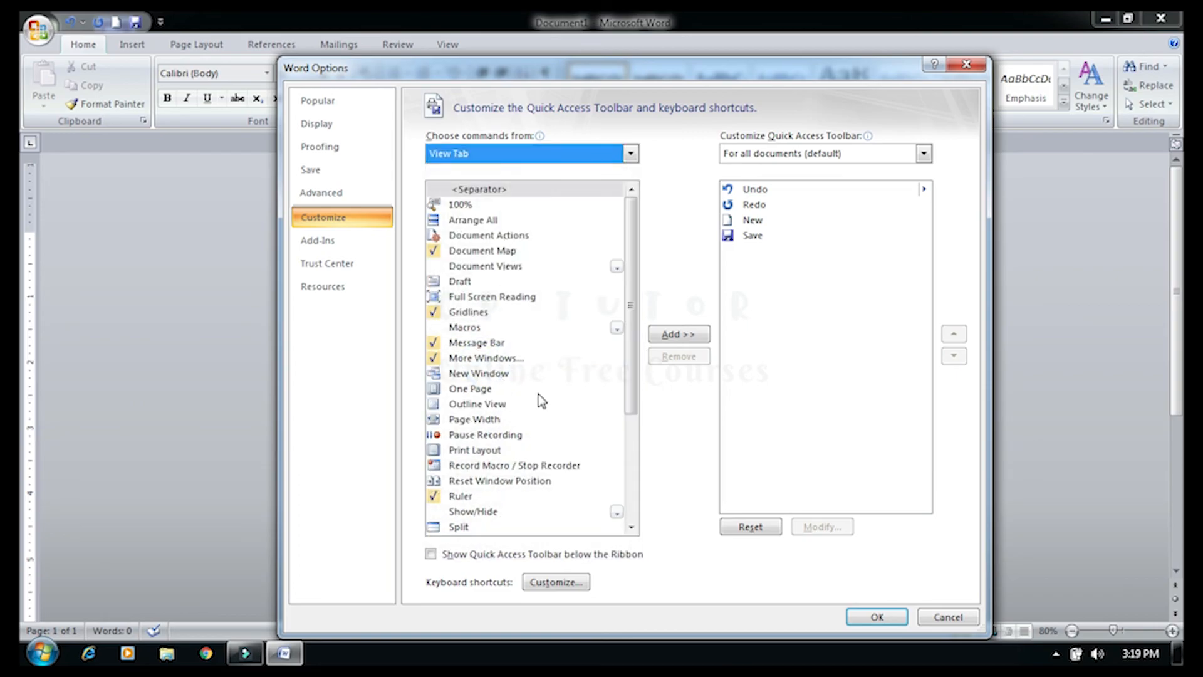
click(471, 389)
click(669, 335)
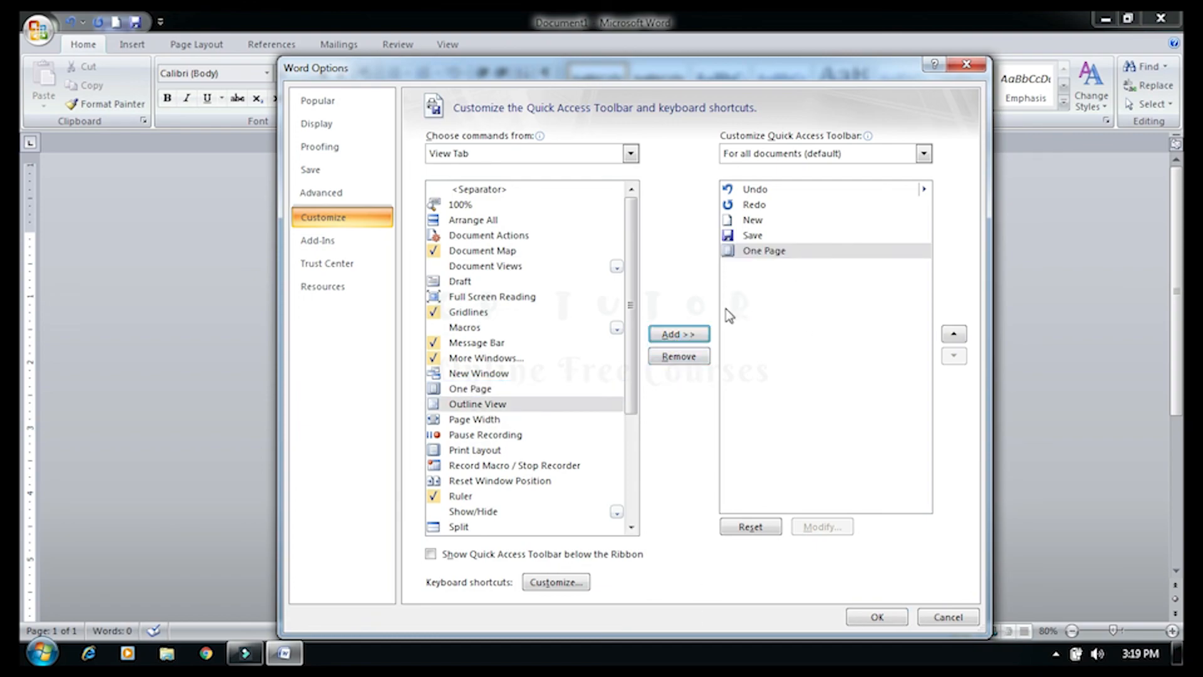
click(703, 356)
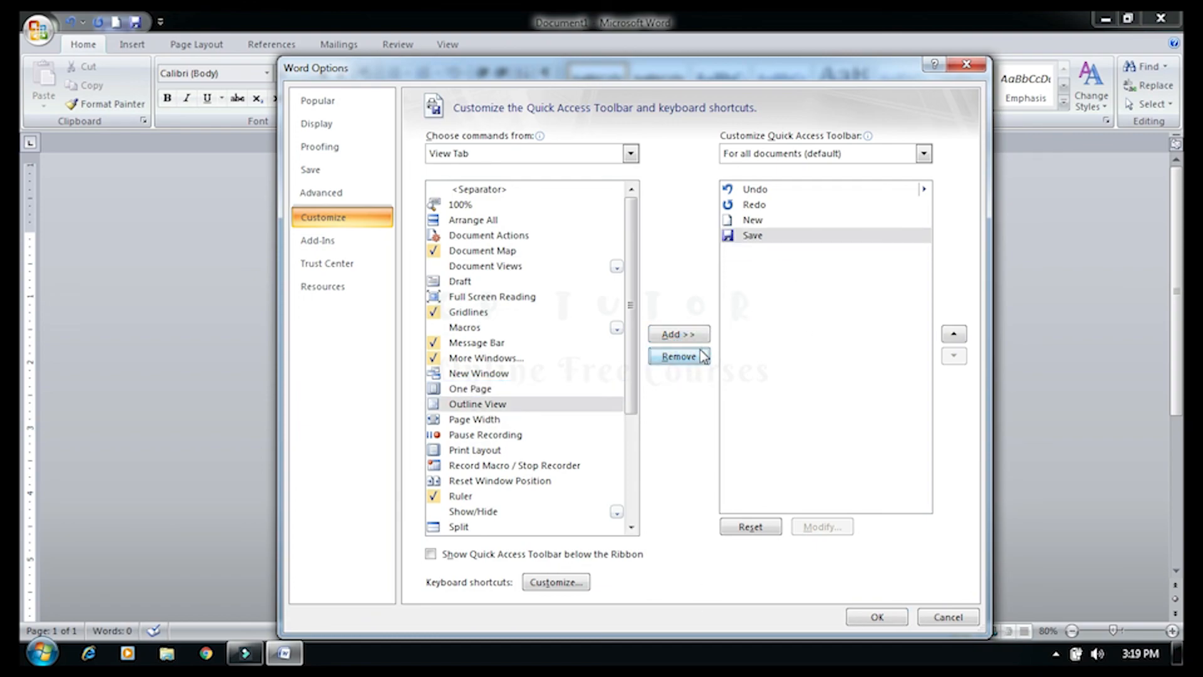
Look through the View Tab commands, switch the command list back to Popular Commands, and accept the Word Options
click(508, 452)
scroll(513, 478, down, 4)
scroll(520, 426, up, 4)
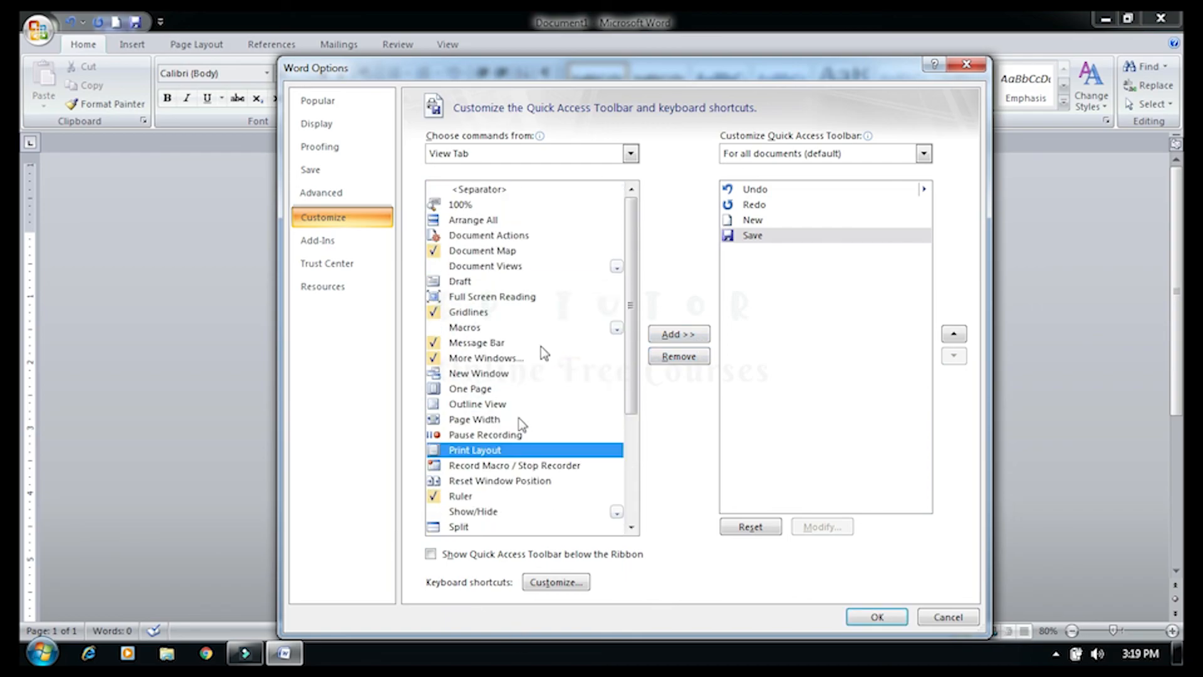
click(529, 157)
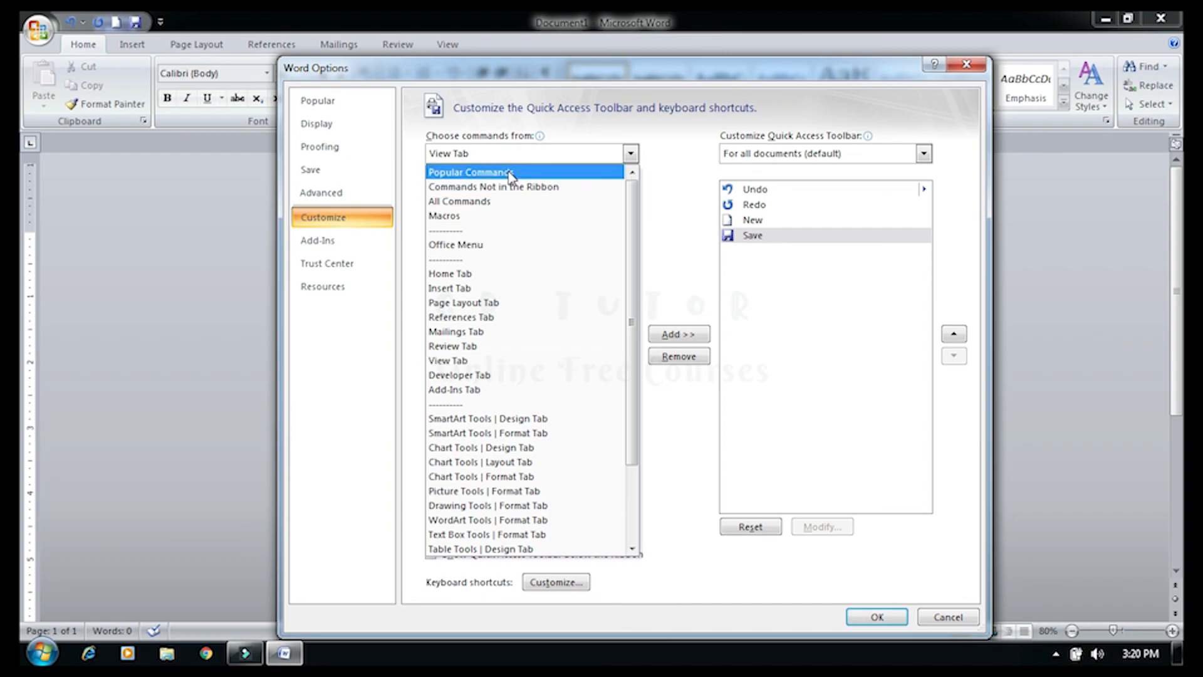
click(510, 174)
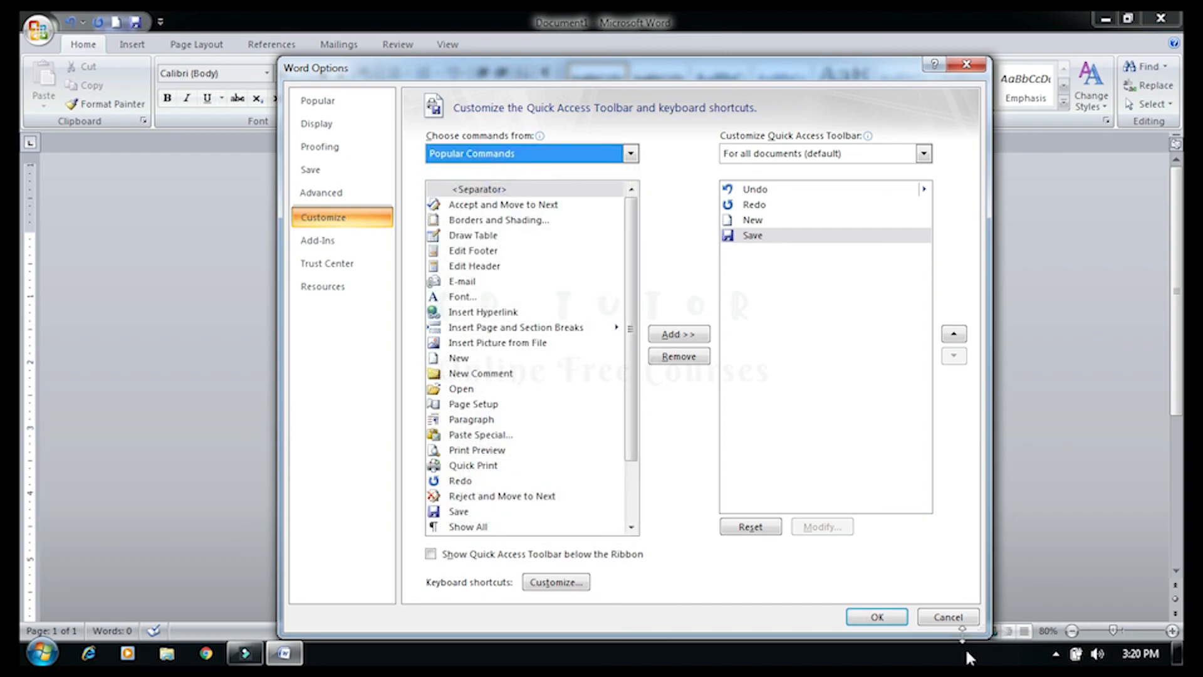
click(892, 621)
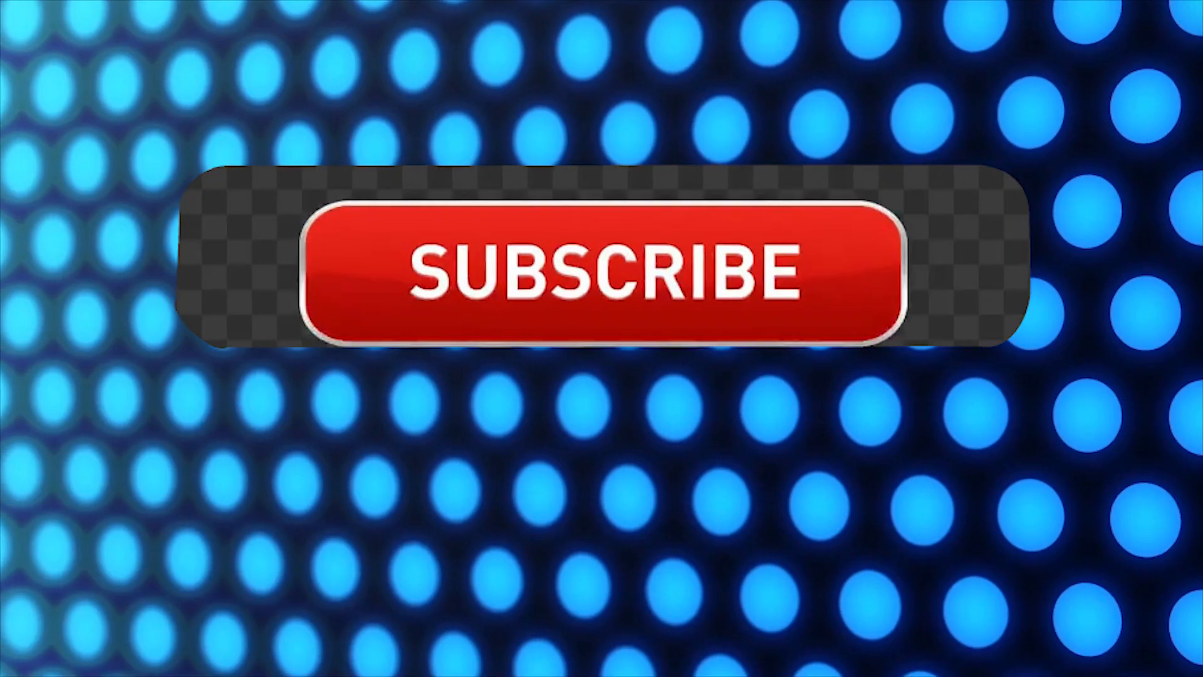